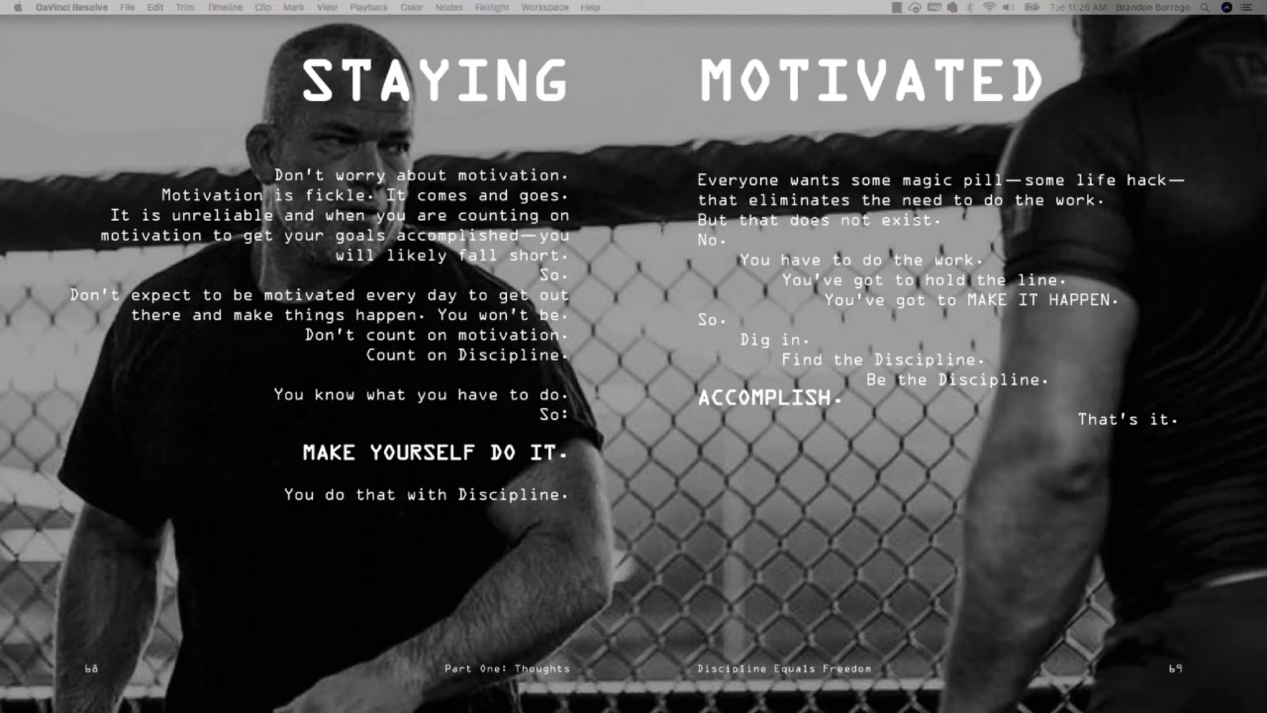
- Position and enlarge the project window to fill the whole screen and switch to the Media page
left_click_drag(502, 712, 341, 22)
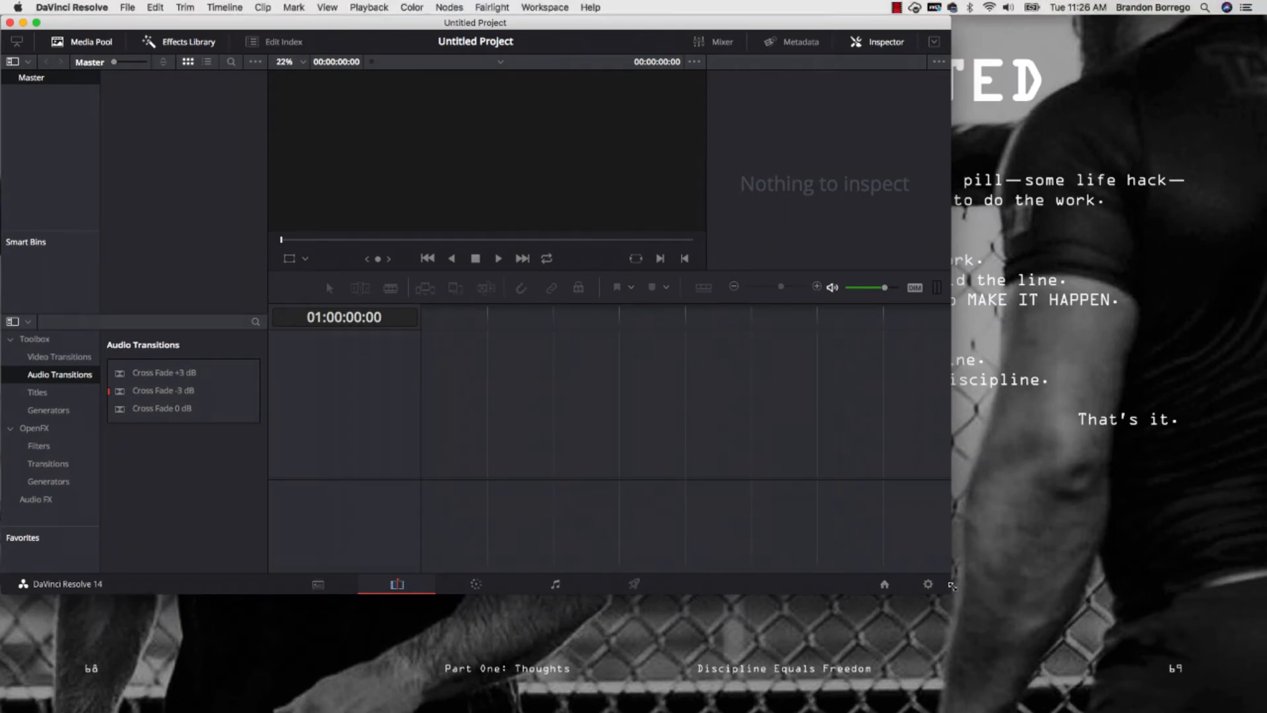
left_click_drag(950, 592, 1263, 710)
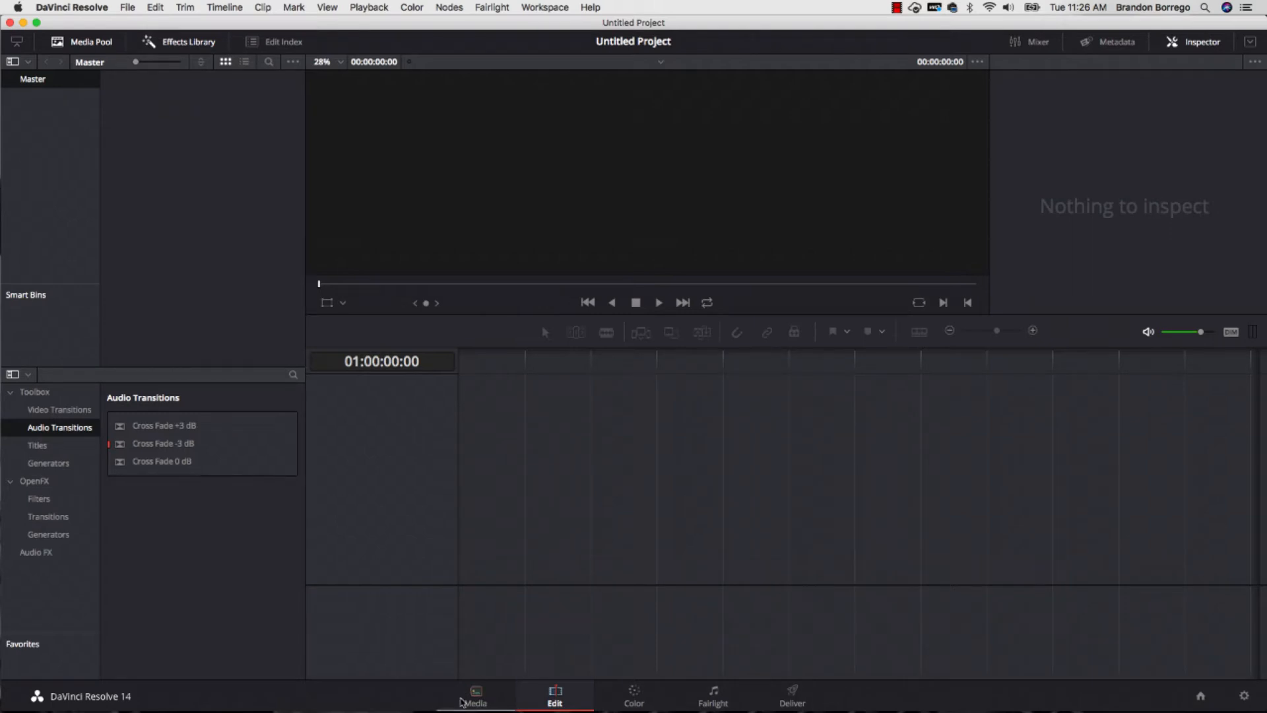
left_click(462, 694)
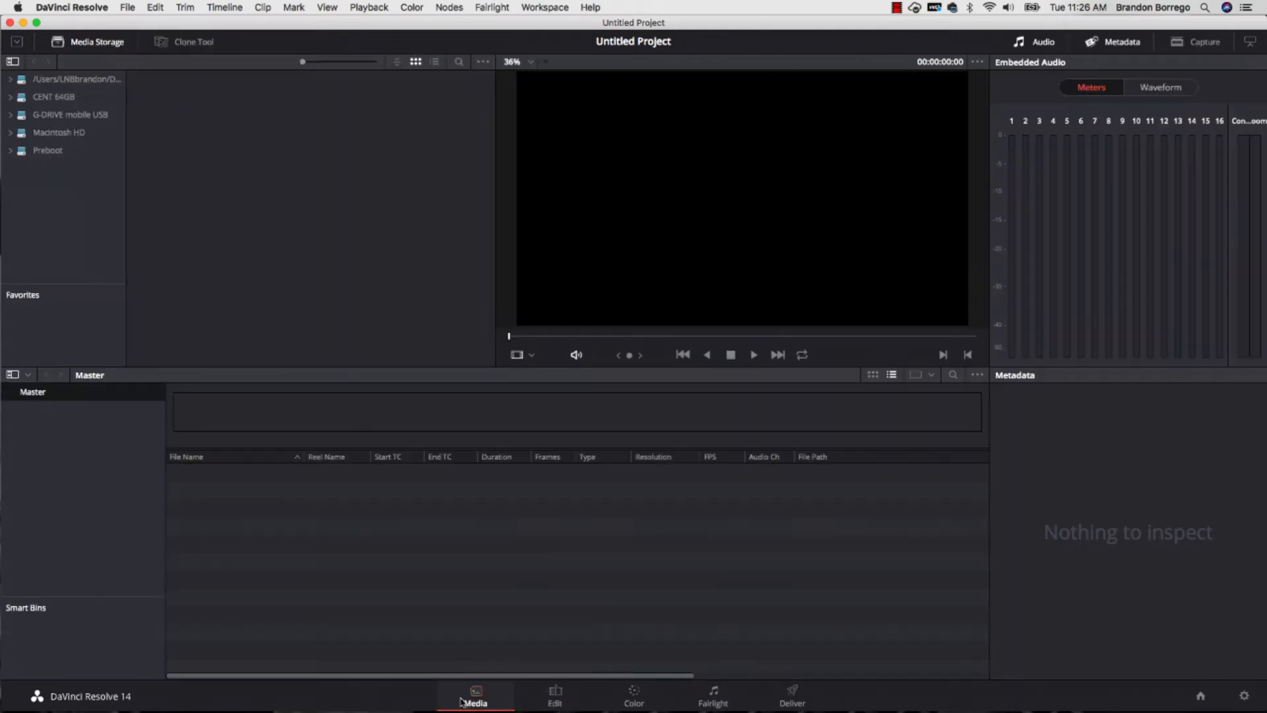
- Browse the G-DRIVE mobile USB drive to the Transcoding RAW to 4444 XQ folder inside LNB Broductions' Dark Art of Blackmagic folder
left_click(64, 115)
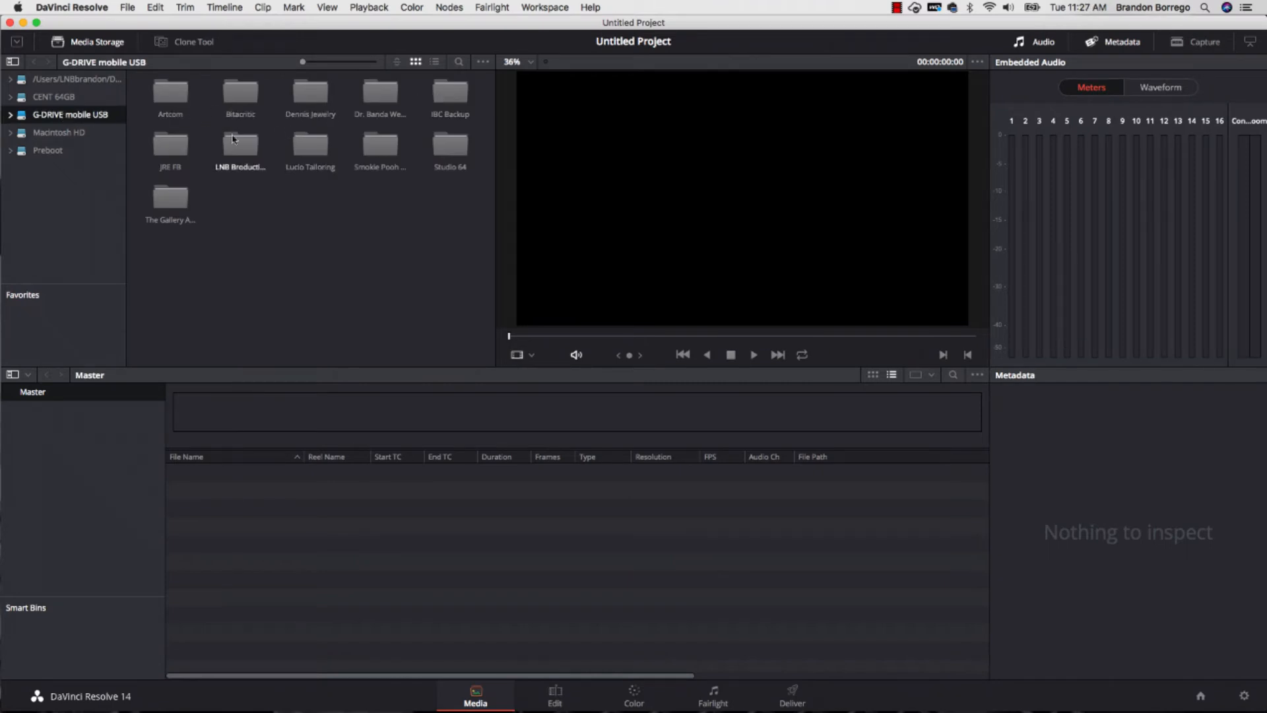
double_click(244, 152)
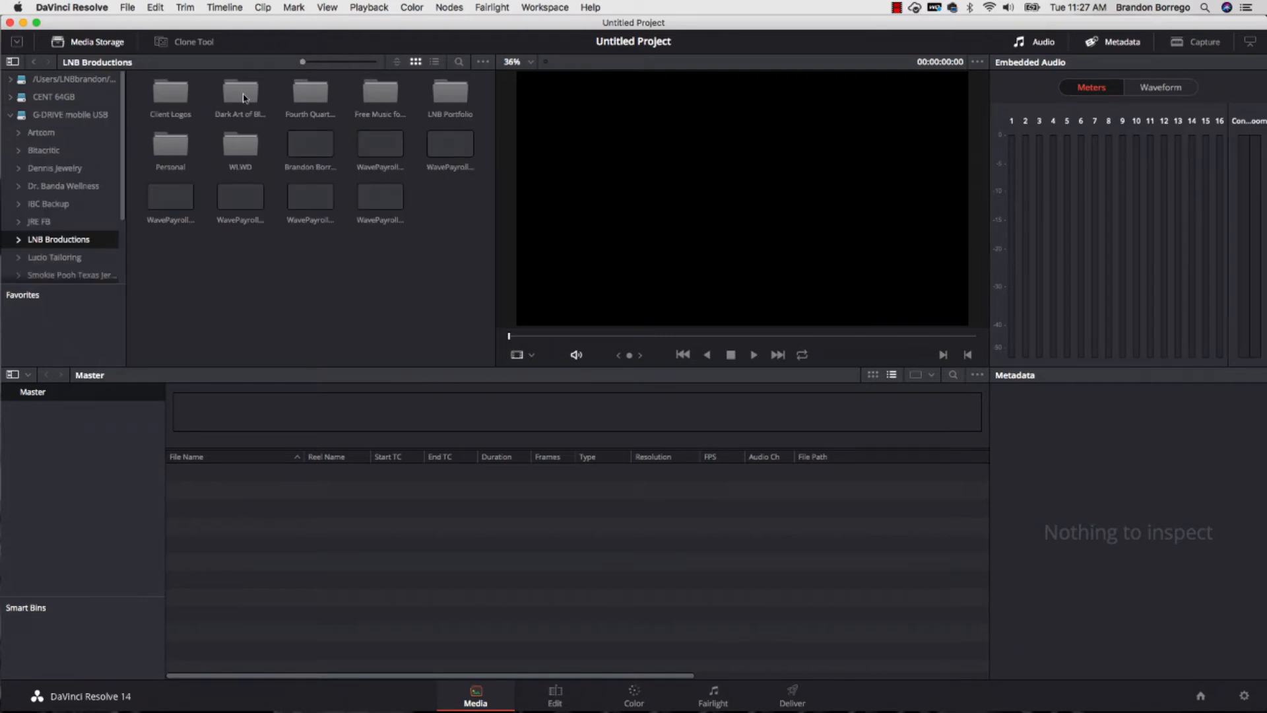
double_click(250, 99)
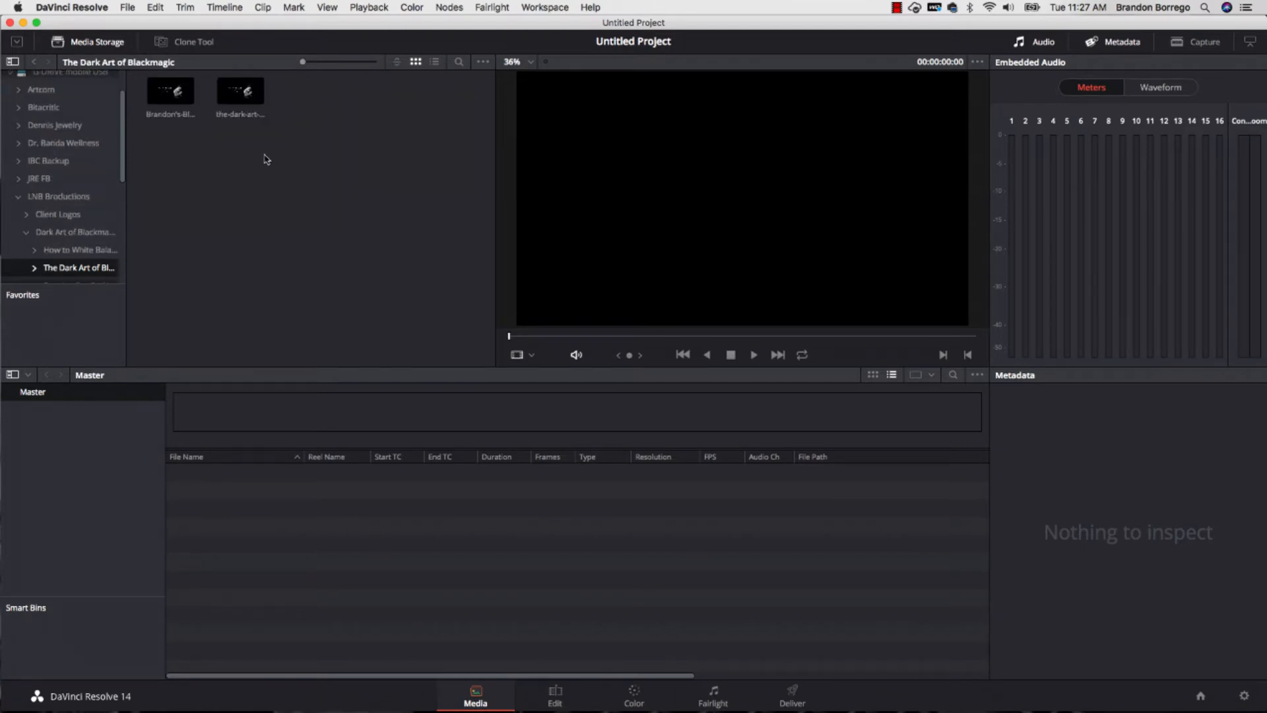
left_click(33, 61)
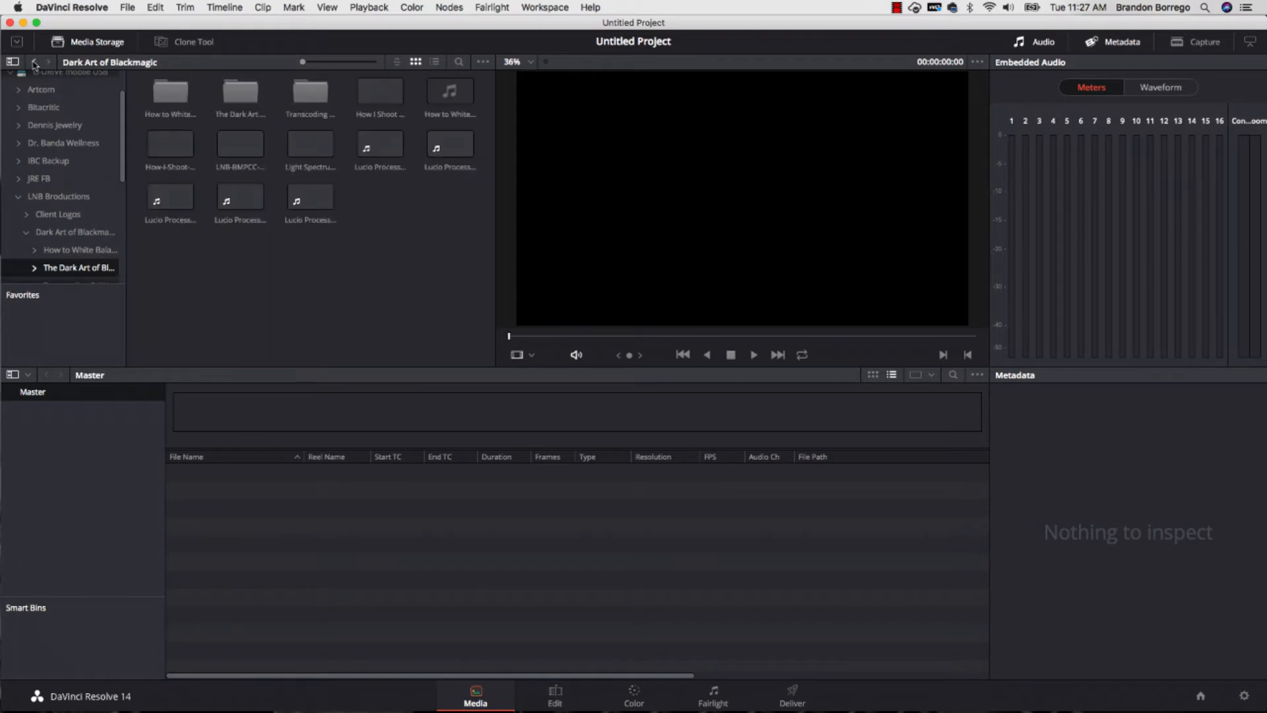
left_click(307, 99)
double_click(306, 98)
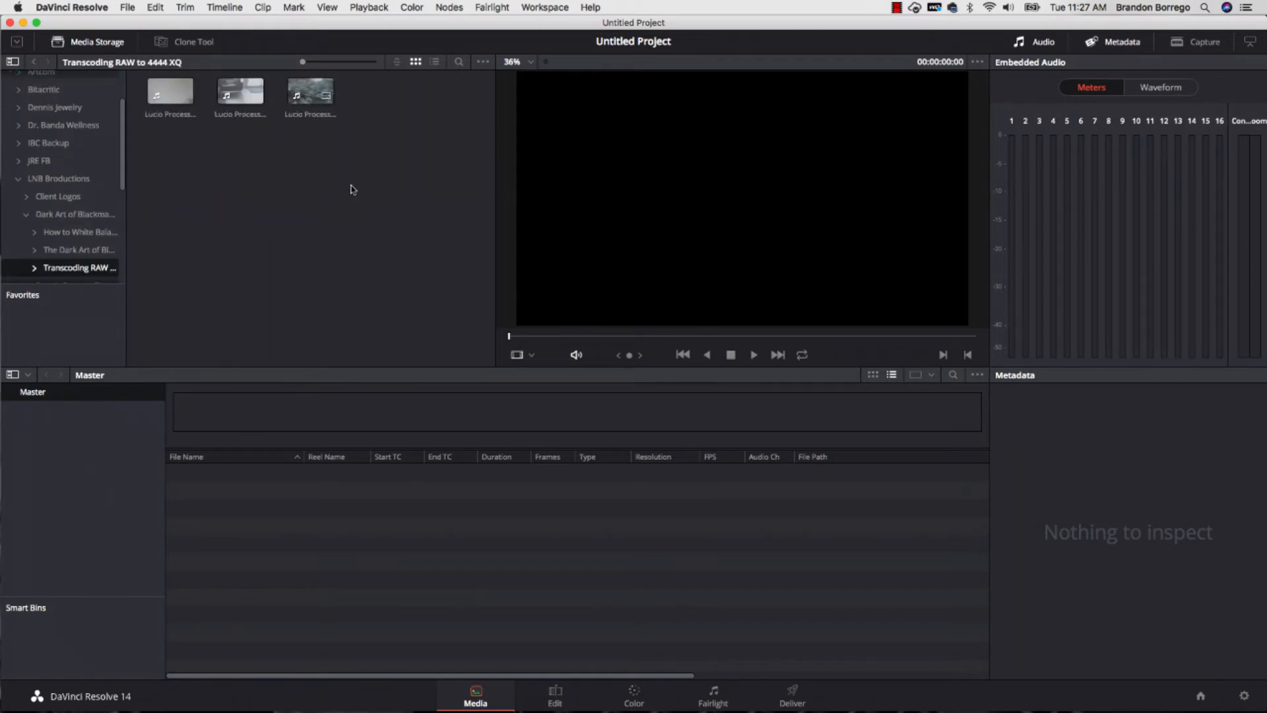
- Import all three RAW clips from the folder into the Master bin, changing the project frame rate to match them
left_click_drag(351, 185, 157, 73)
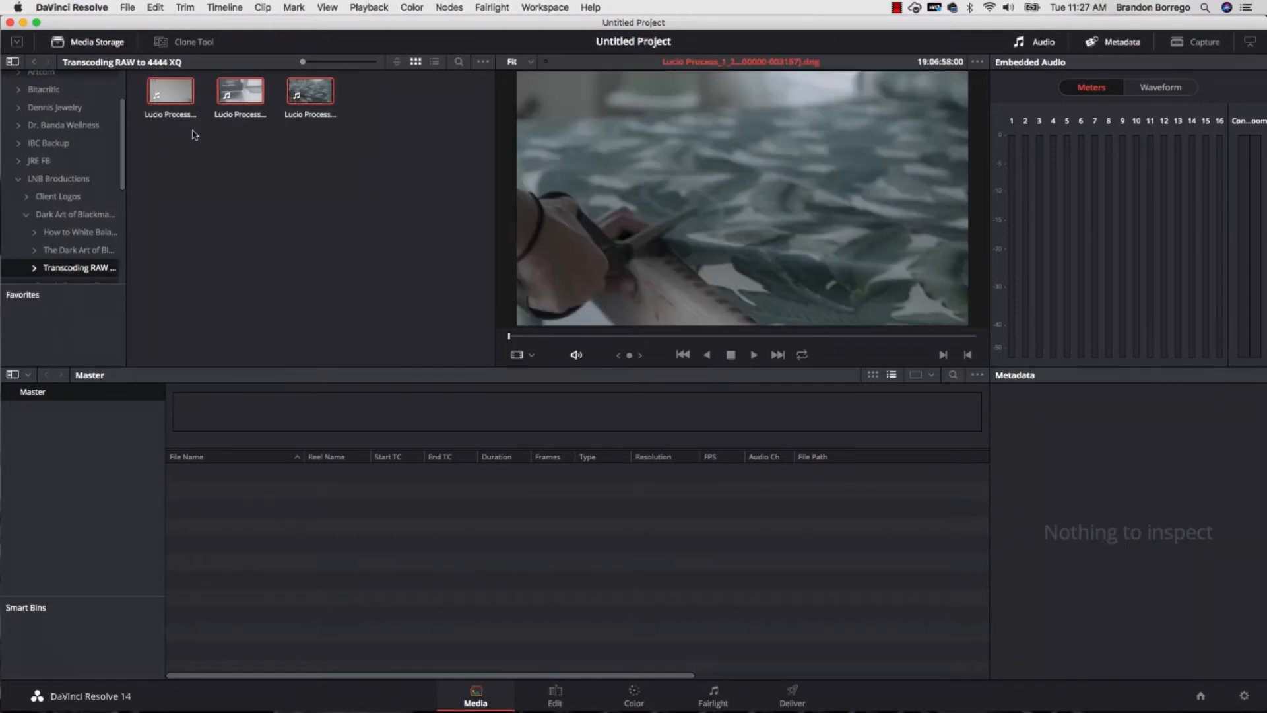
left_click_drag(253, 333, 297, 519)
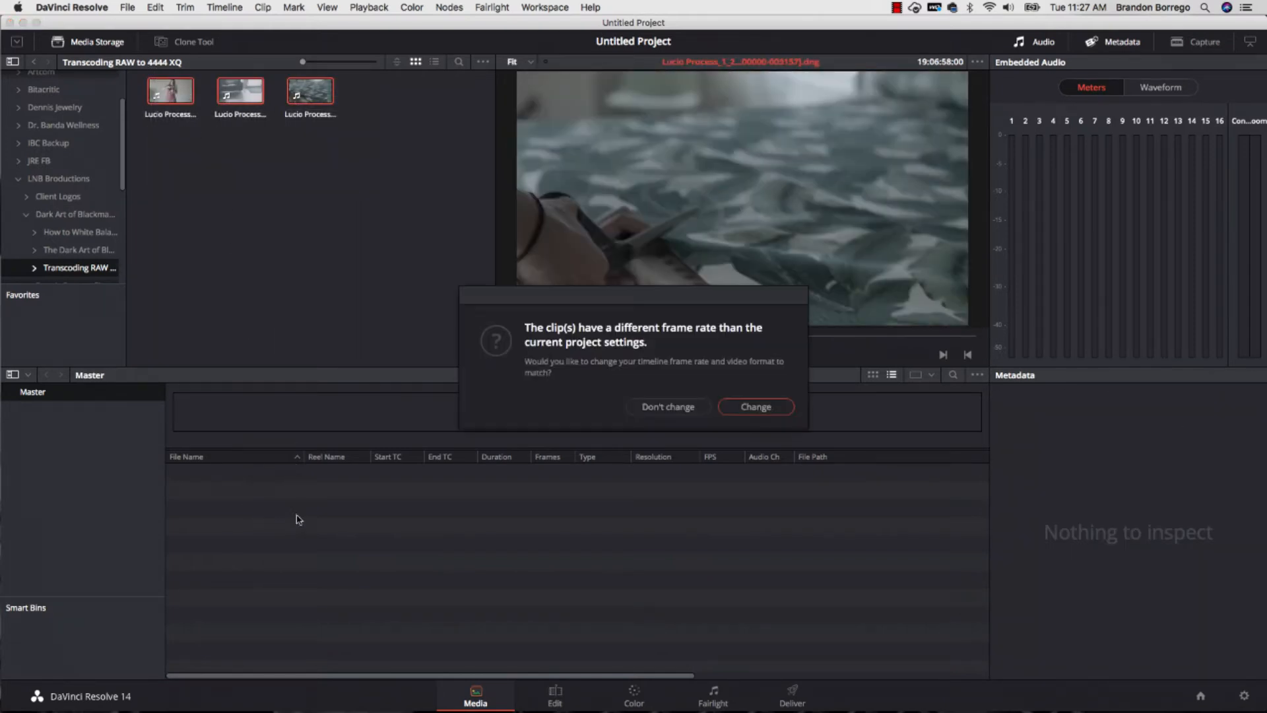
left_click(776, 411)
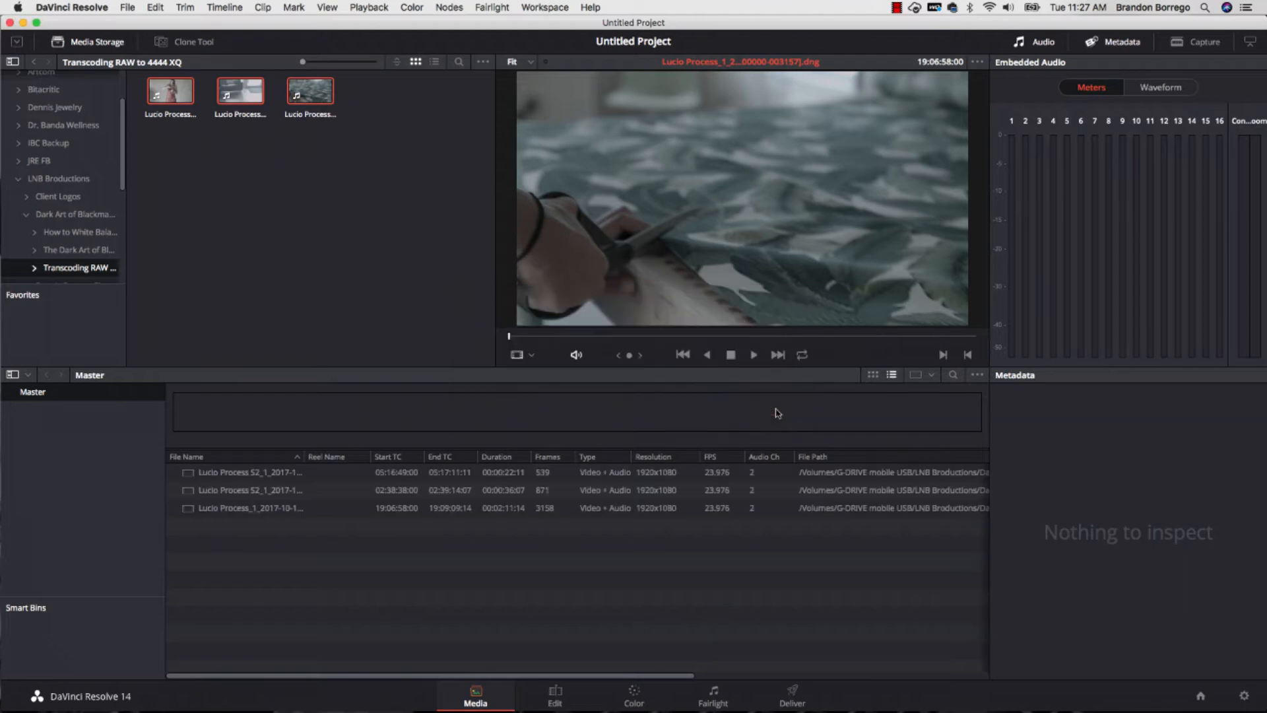
- Place the three imported clips on a new timeline in the Edit page
left_click(555, 697)
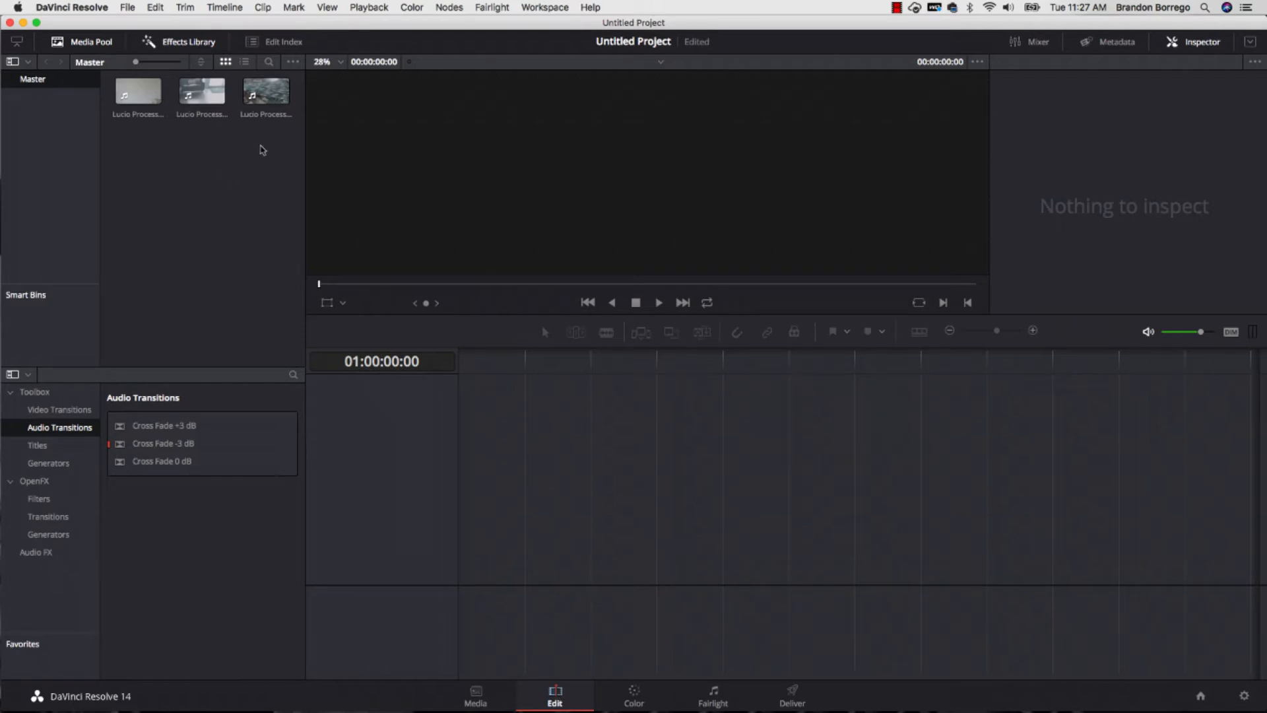
left_click_drag(263, 146, 464, 472)
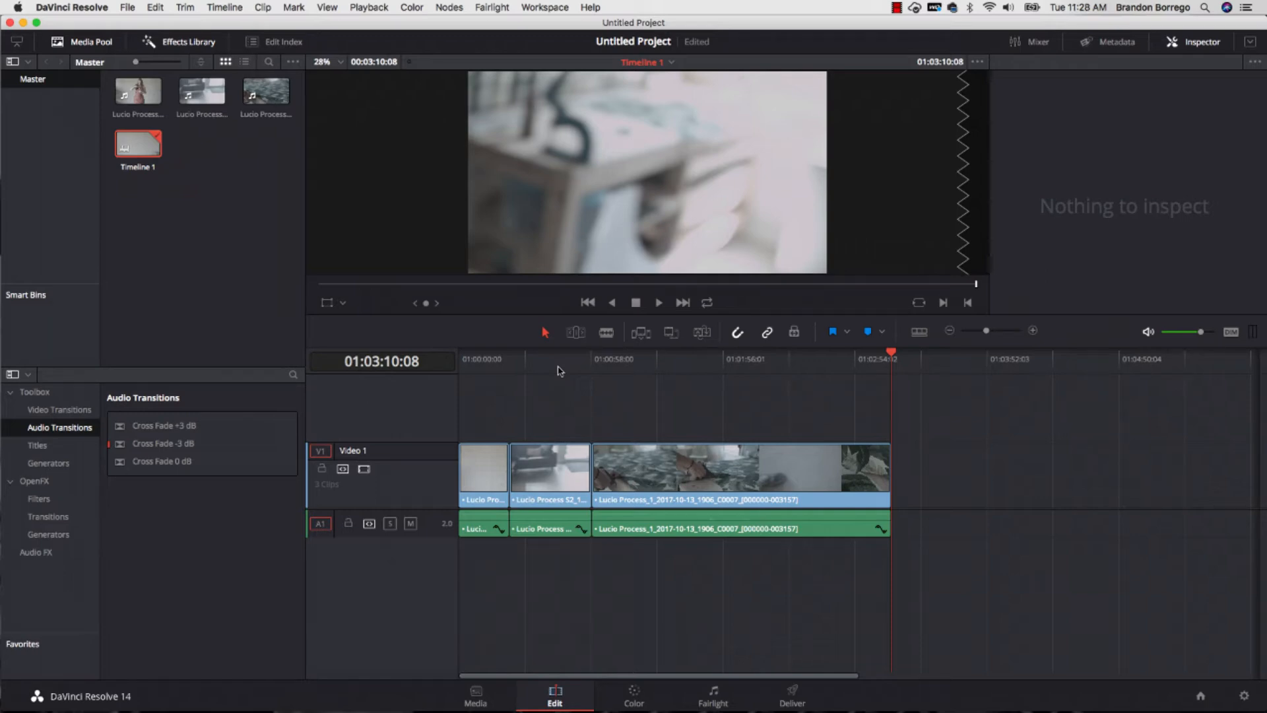
- Show the first clip on the Color page at the frame 01:00:10:19, where the woman in the apron stands
left_click(633, 693)
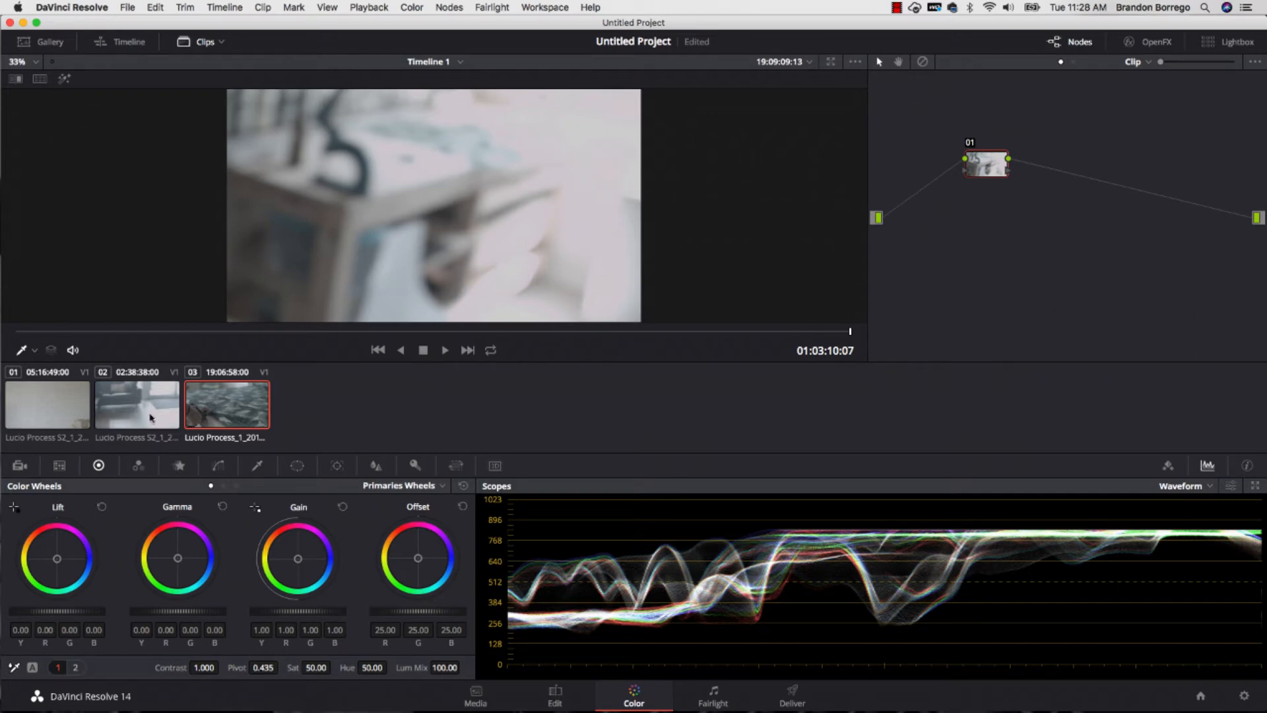
left_click(29, 414)
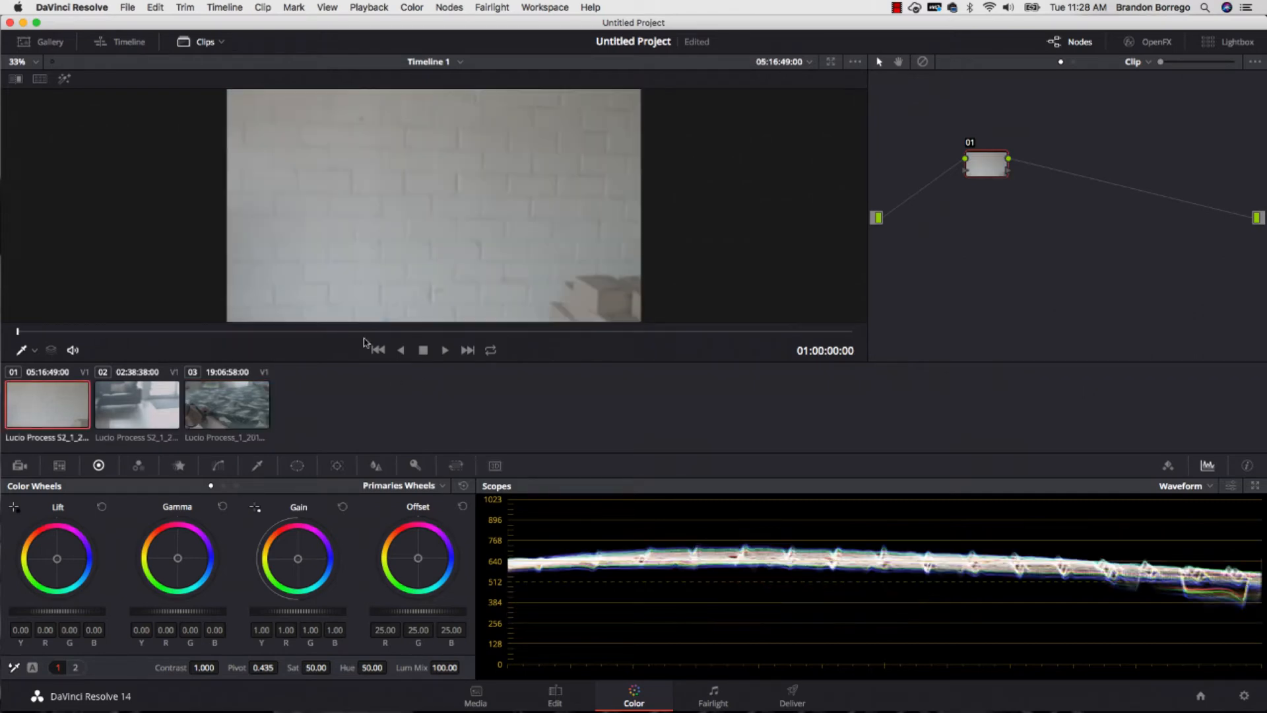
left_click(418, 334)
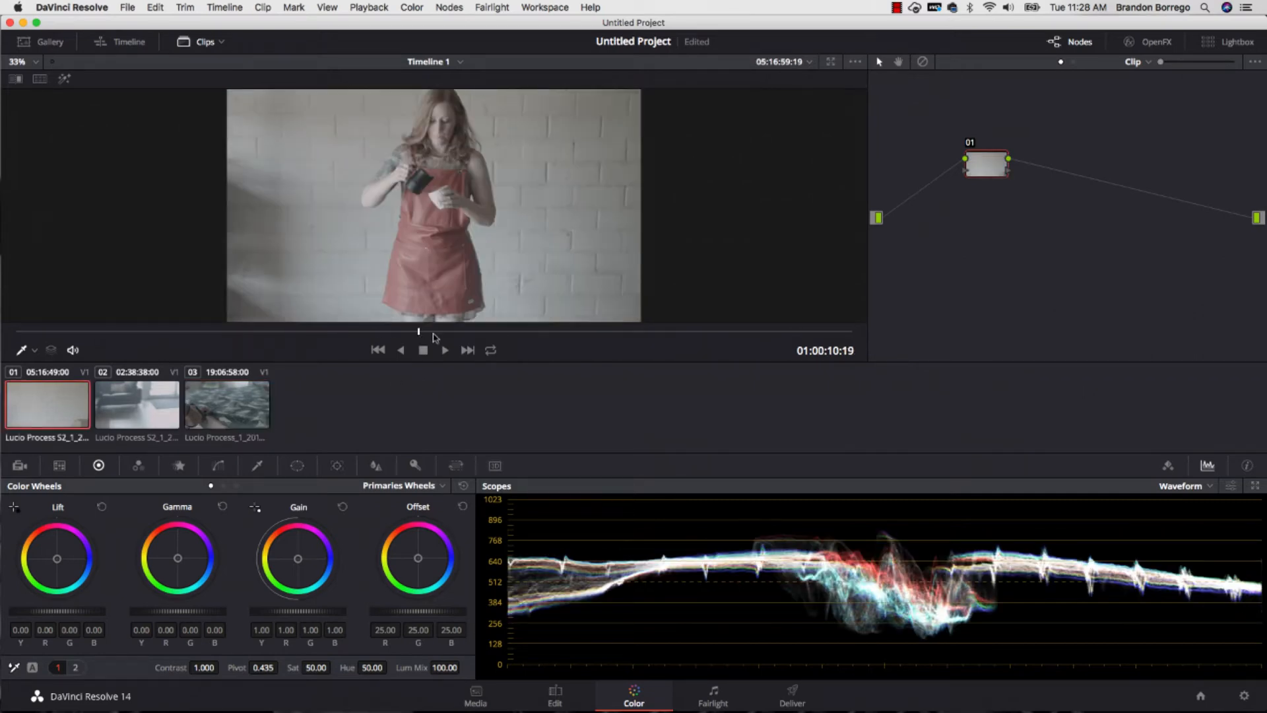
- Set the first clip's Camera Raw decoding to Clip and its white balance to Custom
left_click(20, 465)
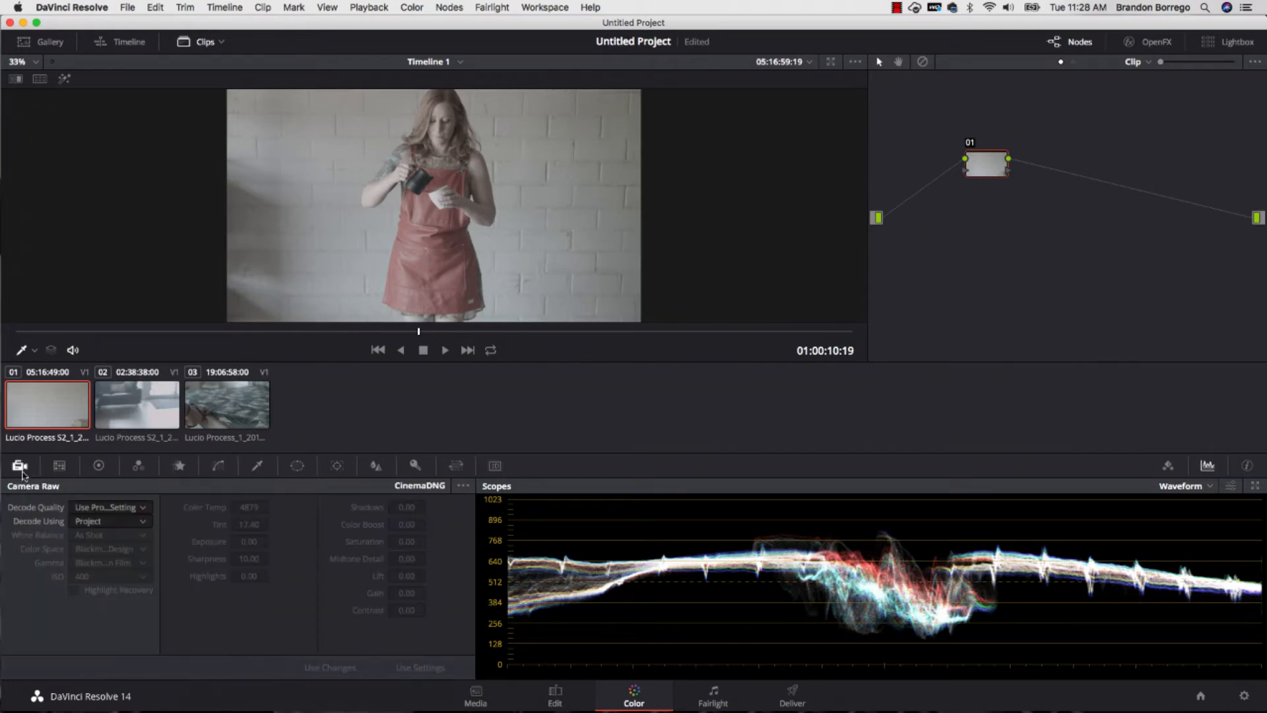
left_click(121, 525)
left_click(119, 584)
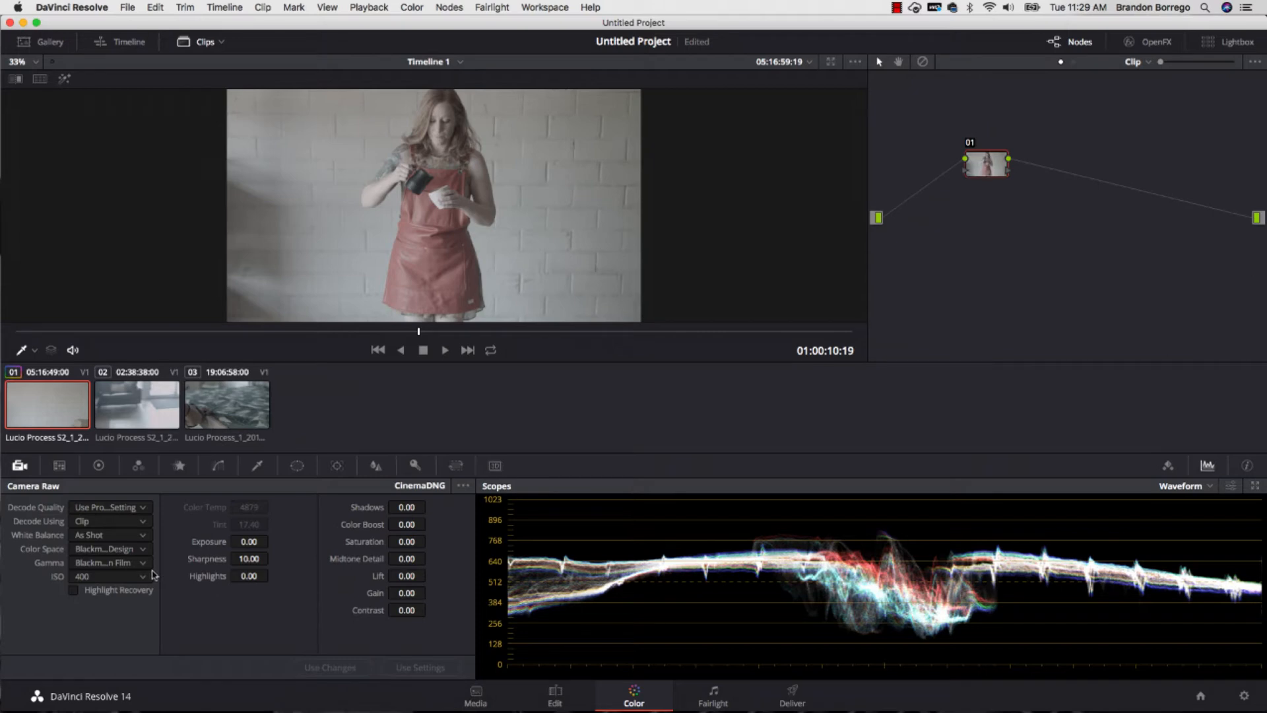
left_click(122, 537)
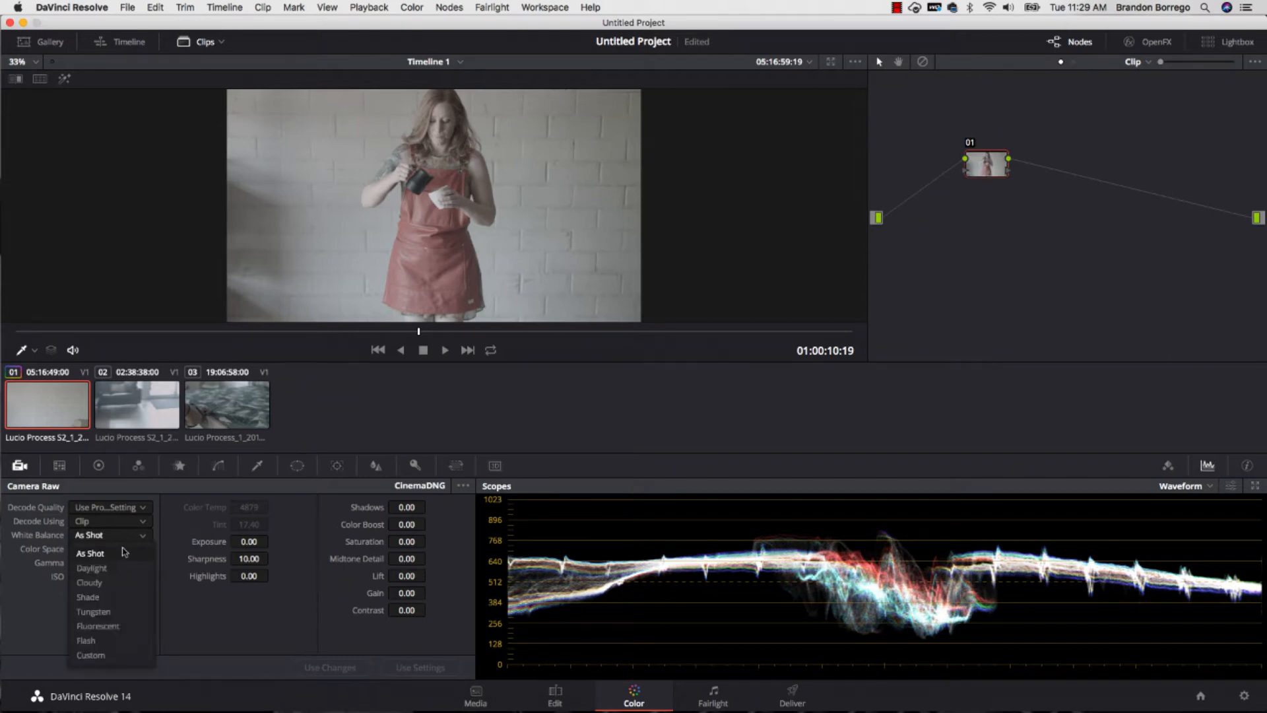
left_click(106, 655)
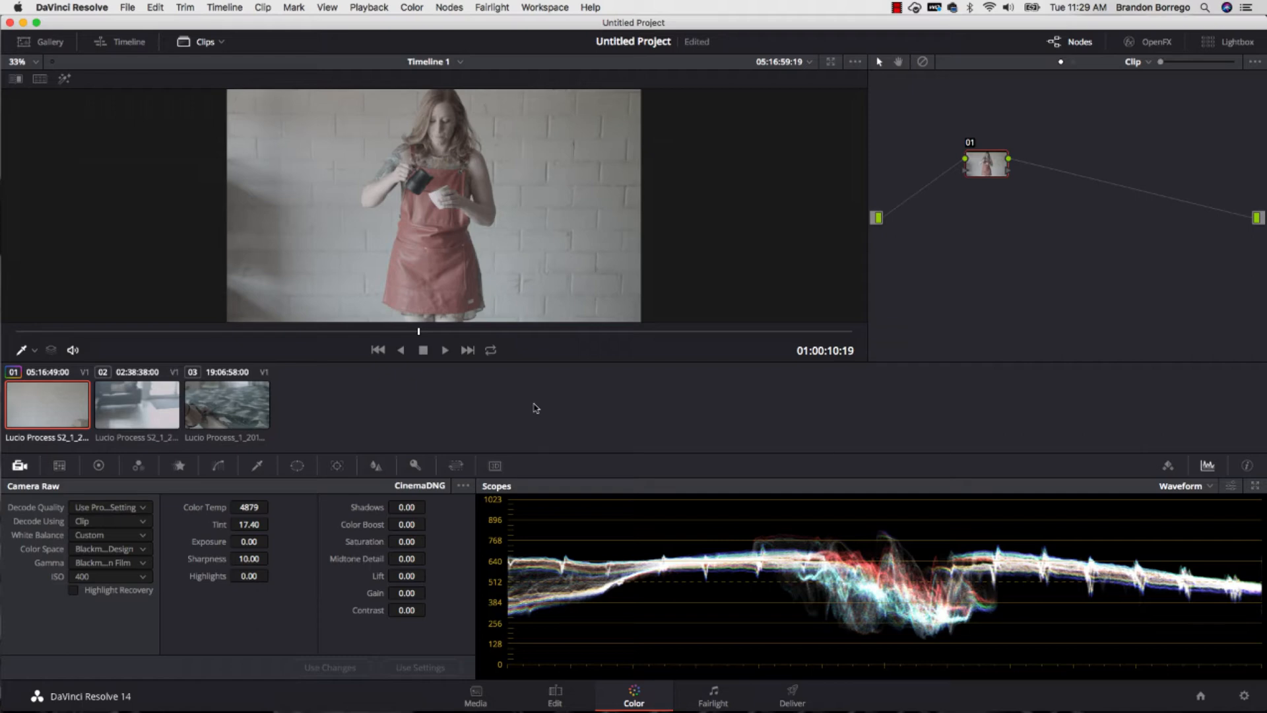
- Add a node to the timeline-level node graph and set its saturation to 100
left_click(1142, 66)
left_click(1149, 97)
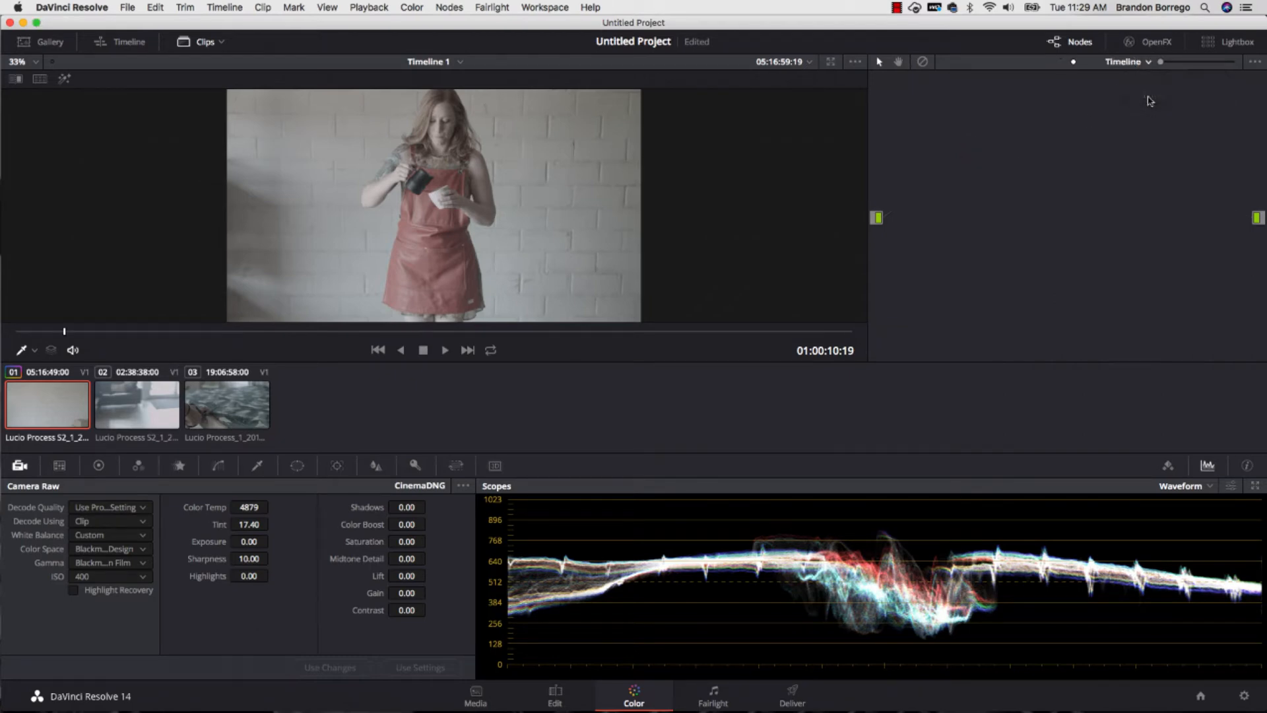
left_click(138, 466)
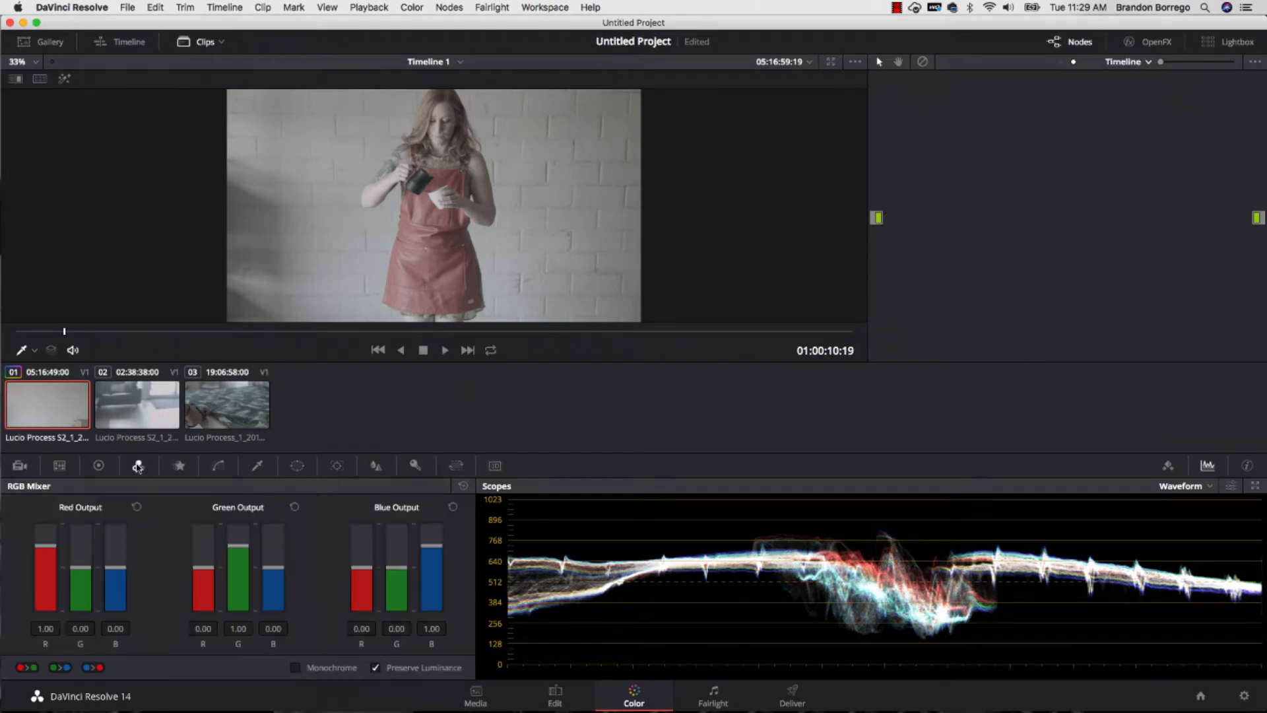
left_click(98, 465)
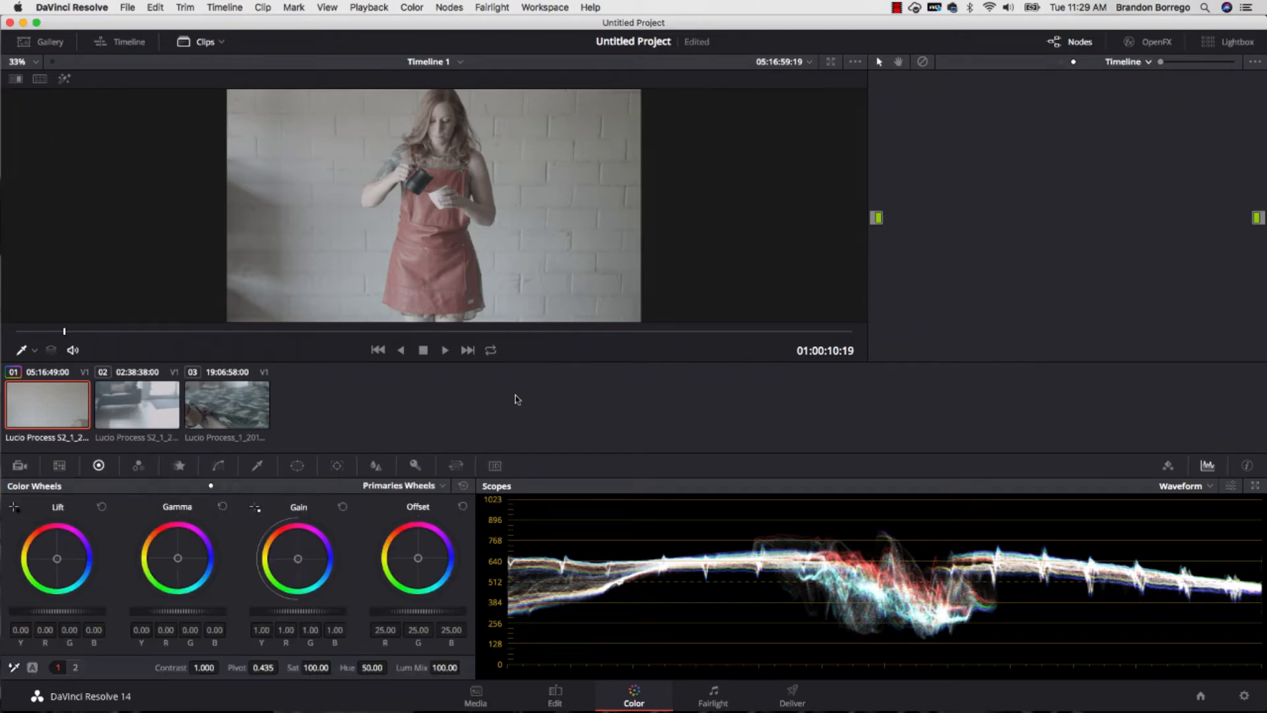
key("alt+s")
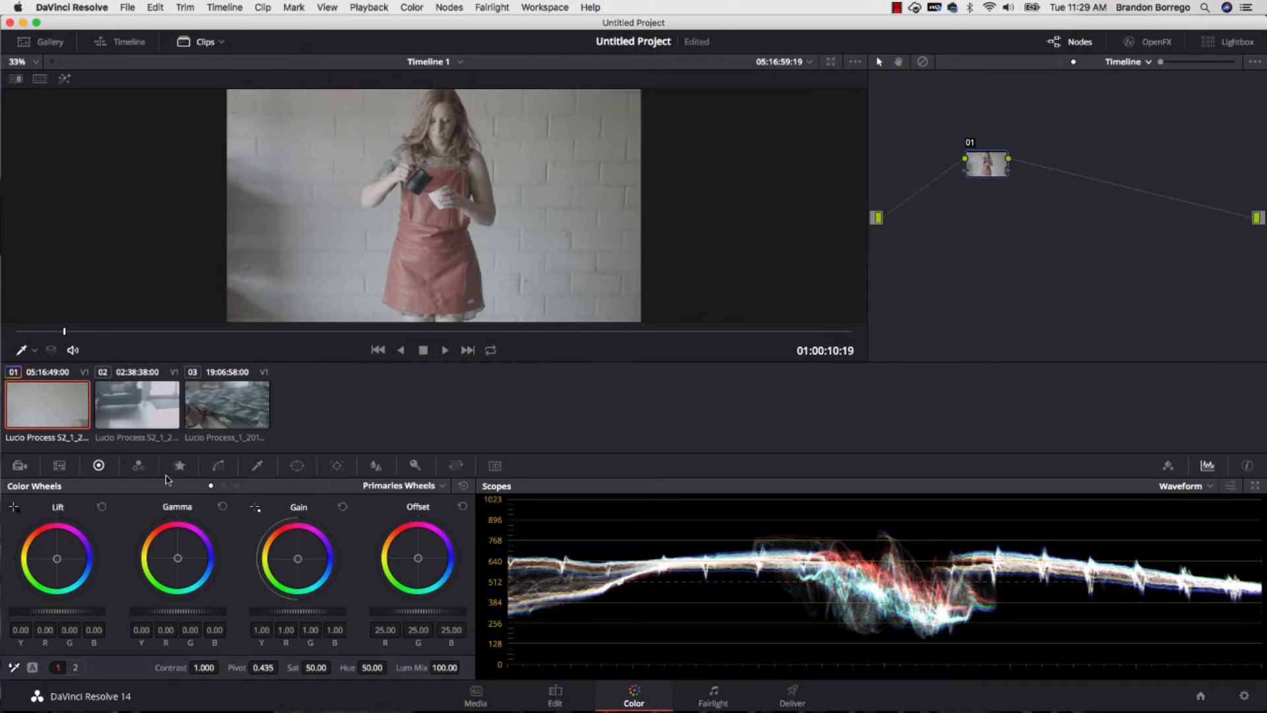
left_click_drag(313, 667, 335, 667)
- Raise red in Red Output, green in Green Output and blue in Blue Output to 2.00 in the timeline node's RGB Mixer
left_click(136, 466)
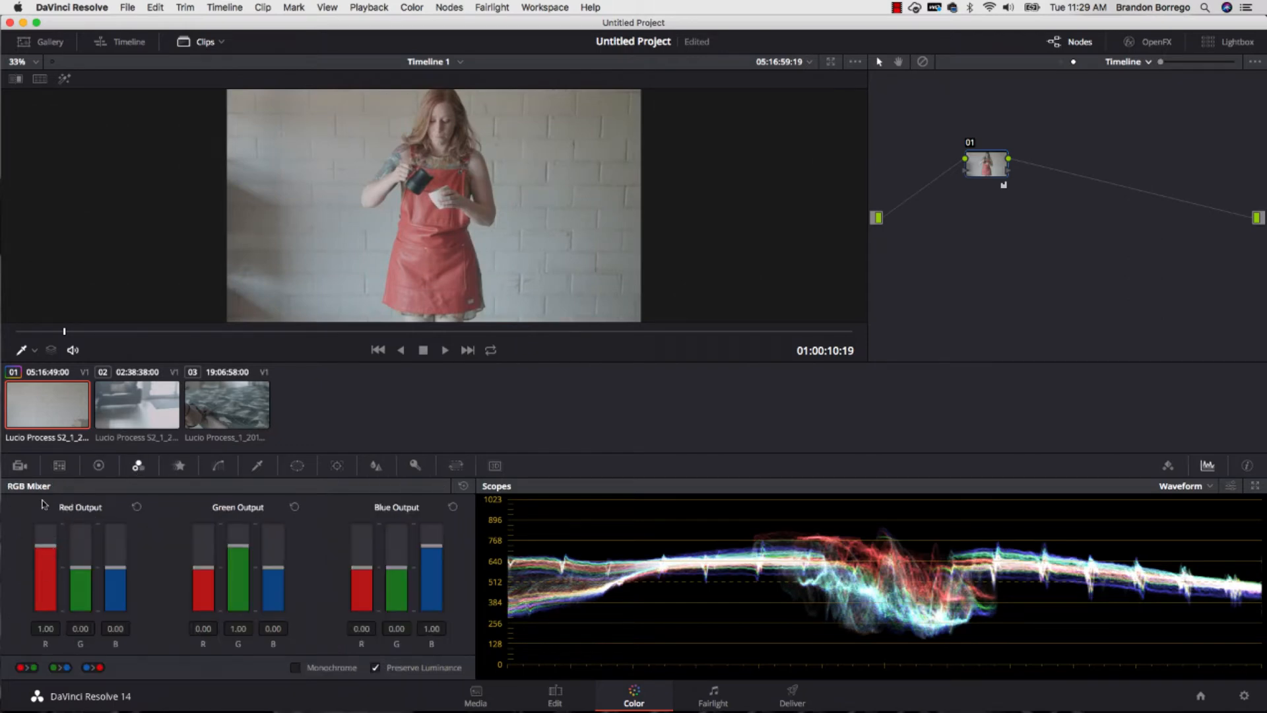
left_click_drag(45, 545, 45, 523)
left_click_drag(249, 583, 238, 523)
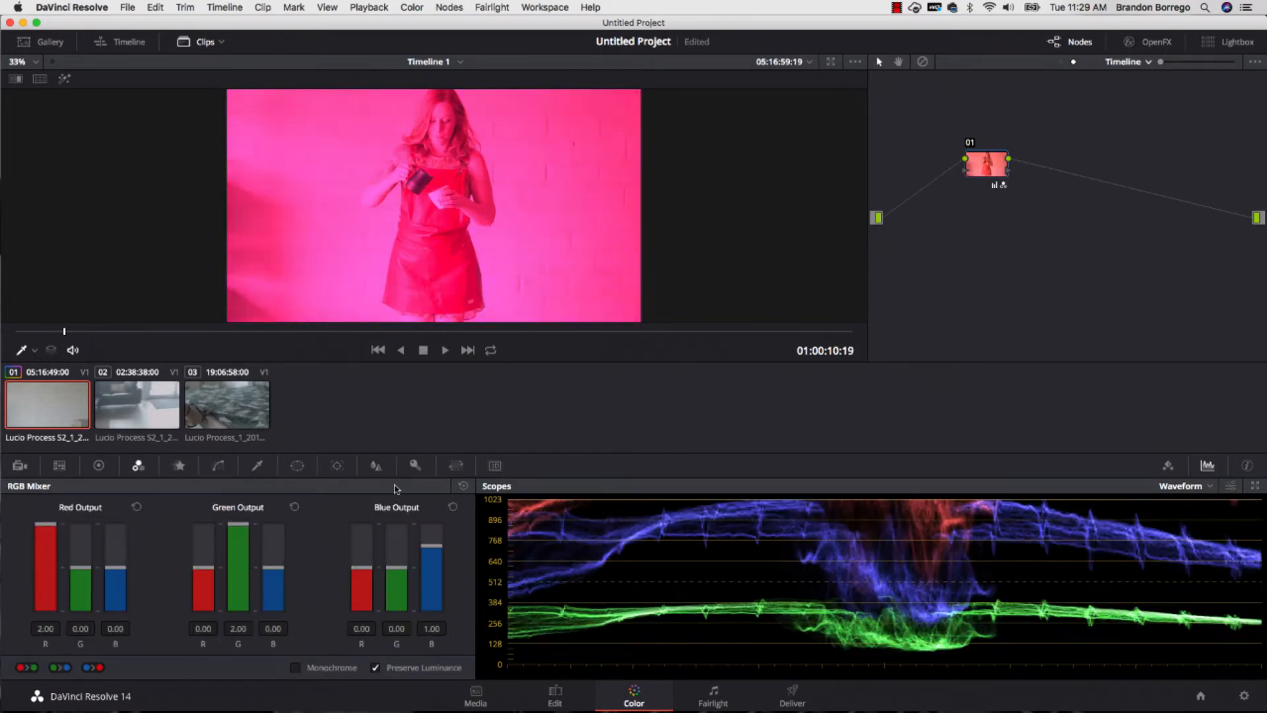
left_click_drag(432, 546, 432, 566)
left_click_drag(431, 455, 520, 45)
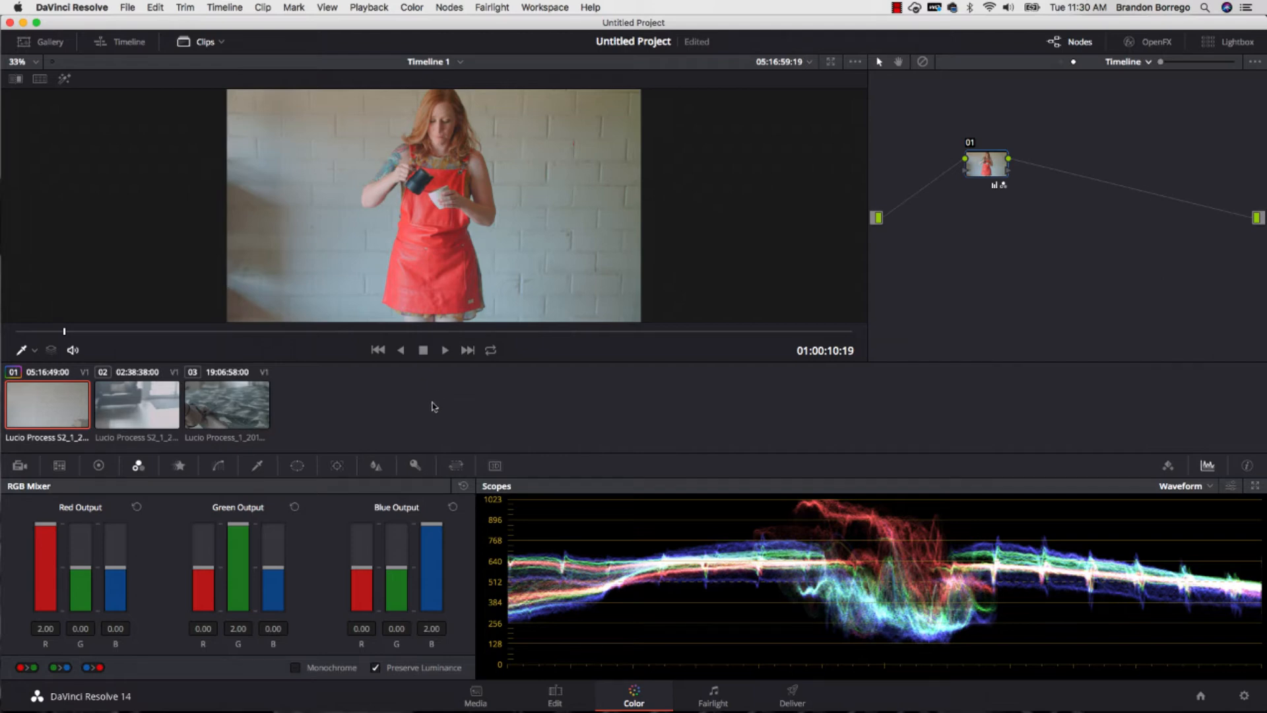
- Try a color temperature of 4819 on the first clip and reset its Camera Raw settings
left_click(20, 466)
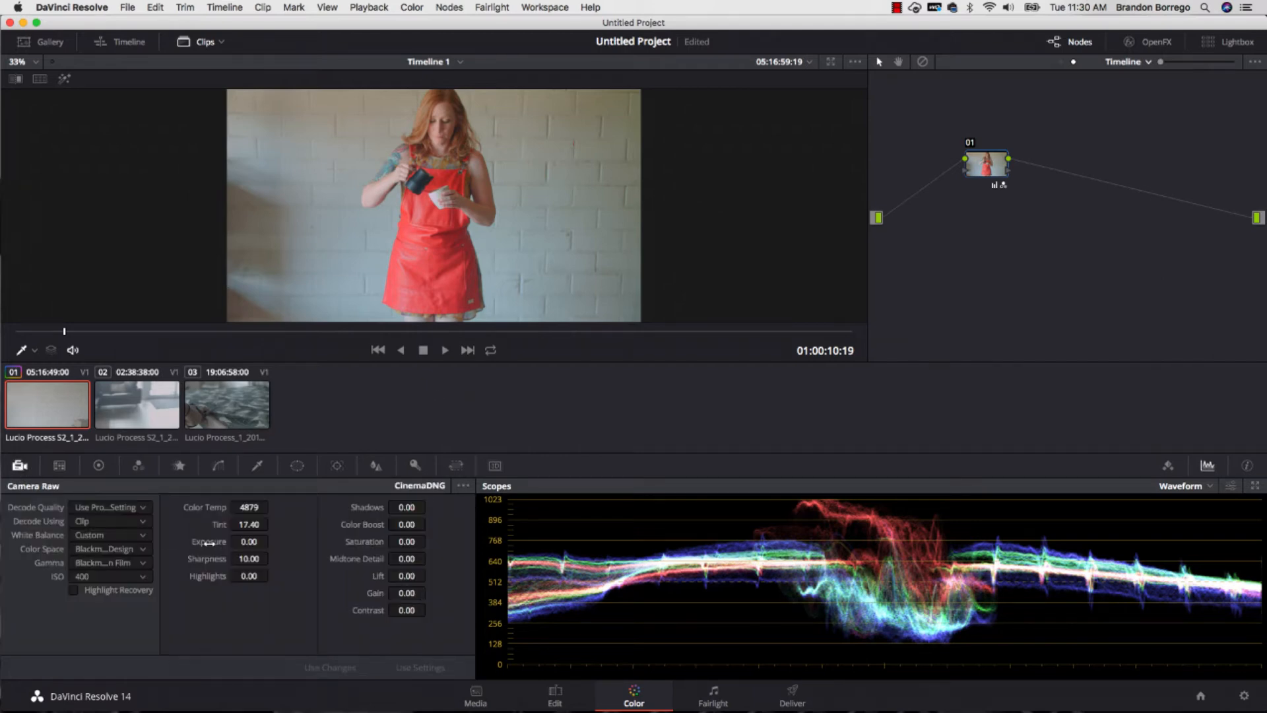
left_click_drag(249, 507, 301, 502)
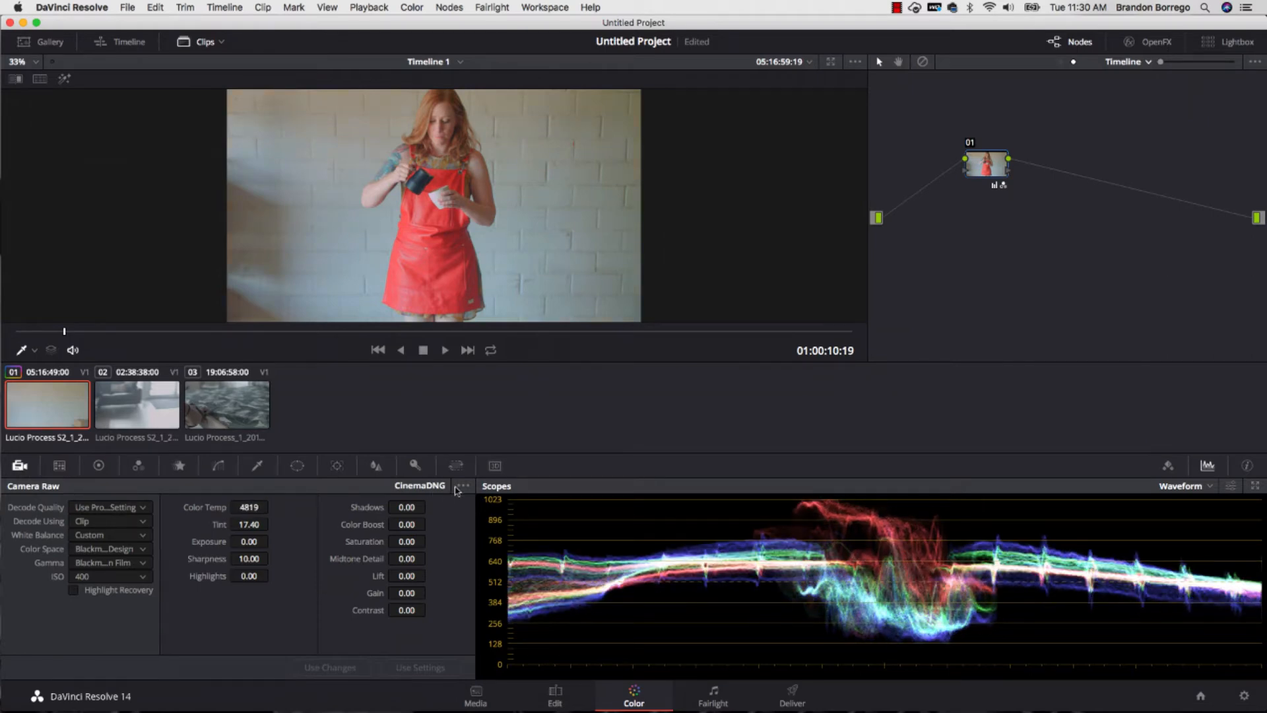
left_click(463, 485)
left_click(472, 506)
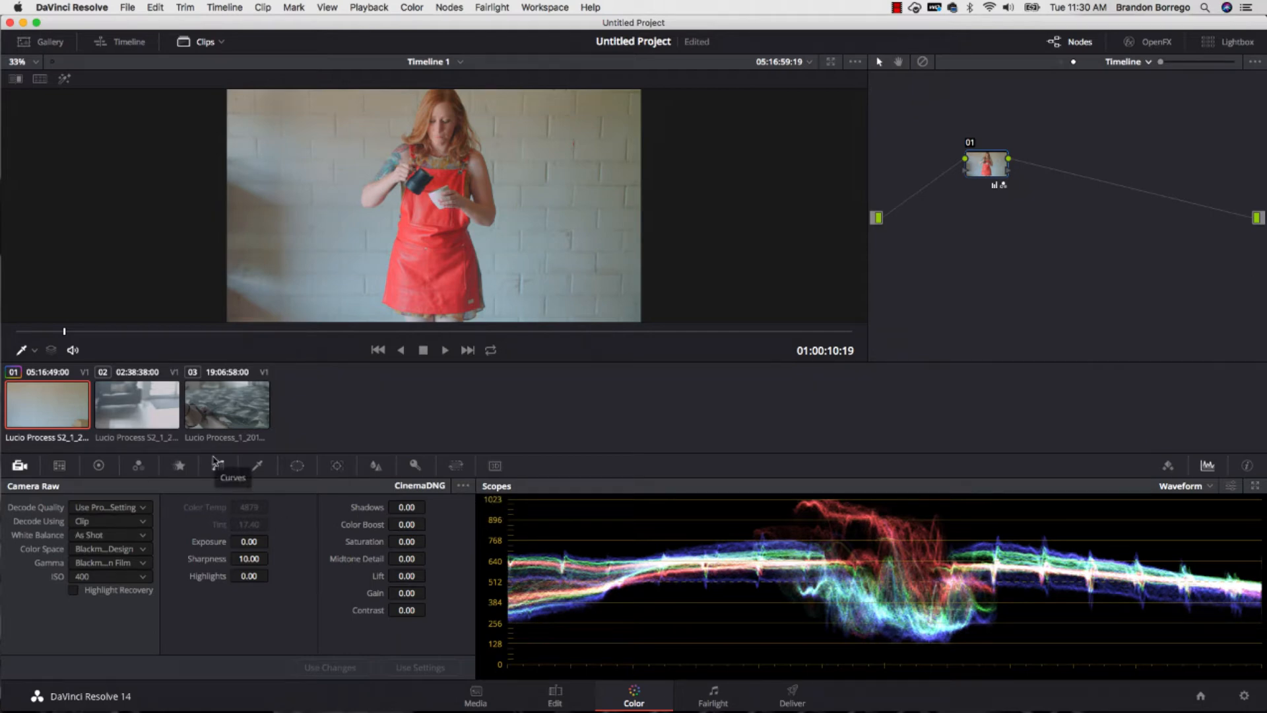
- Examine the white balance of the second and third clips at several points in the viewer and the waveform scope
left_click(126, 419)
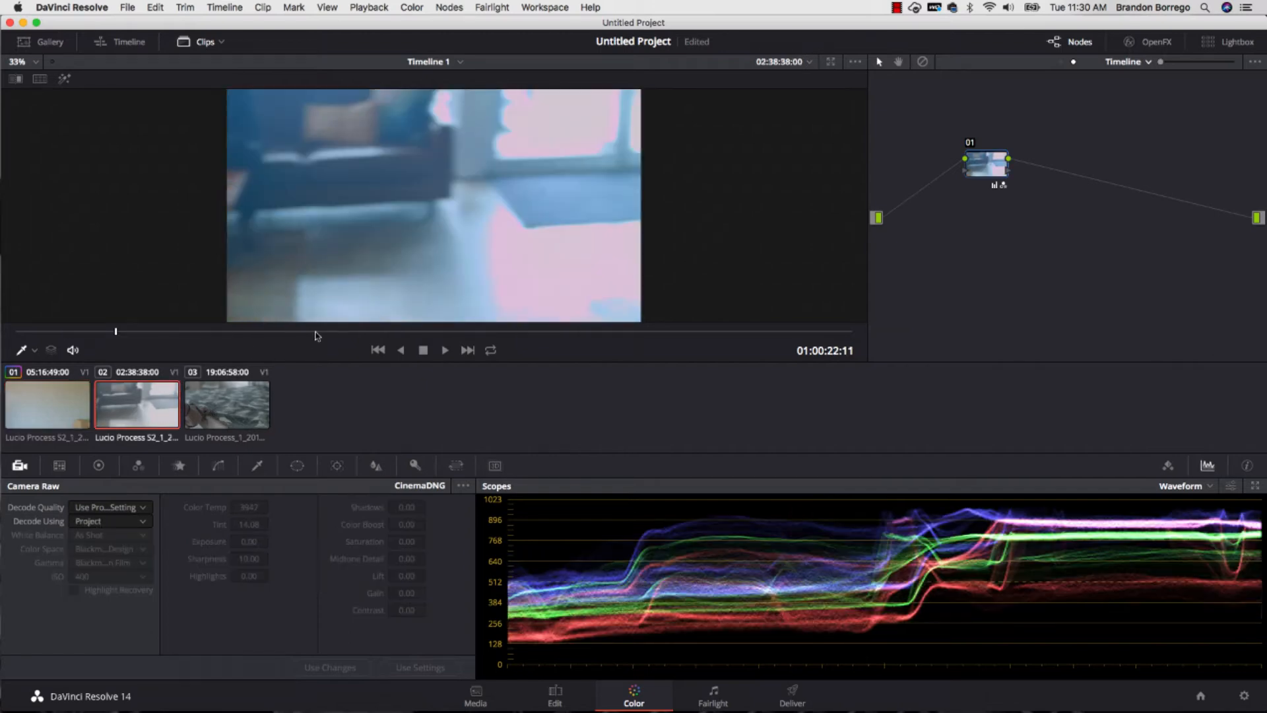
left_click_drag(316, 336, 545, 336)
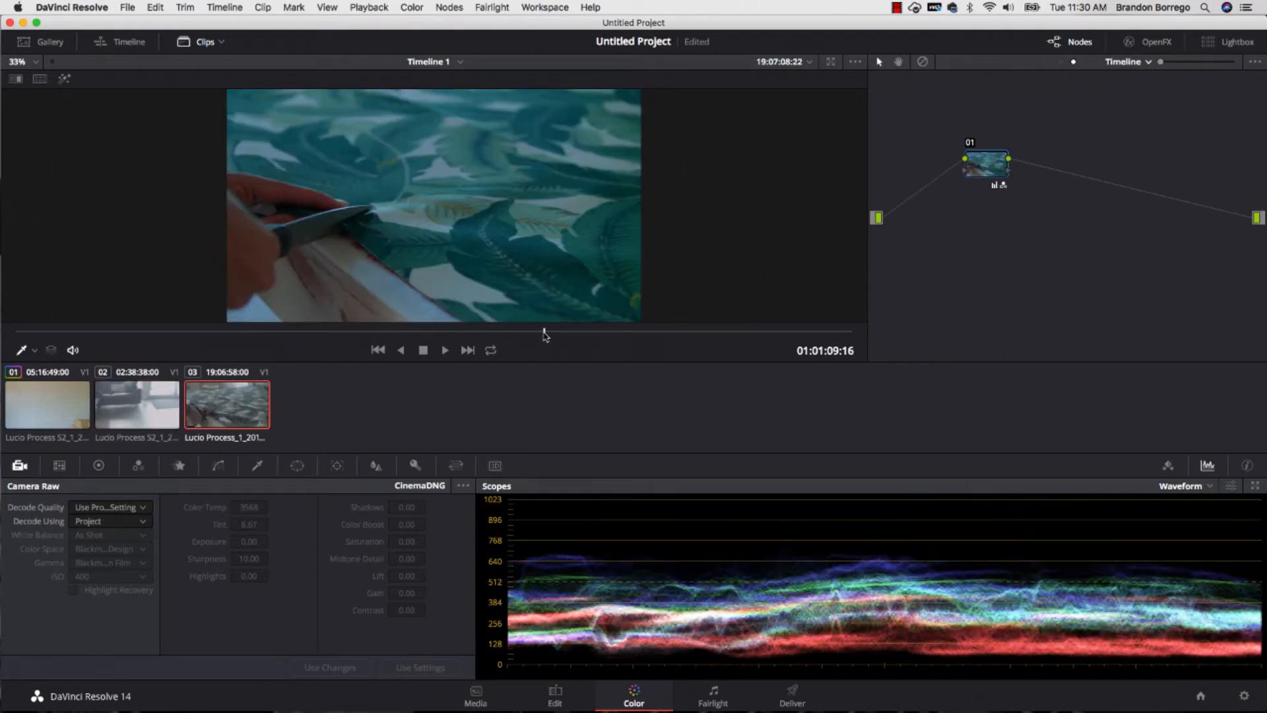
left_click(600, 334)
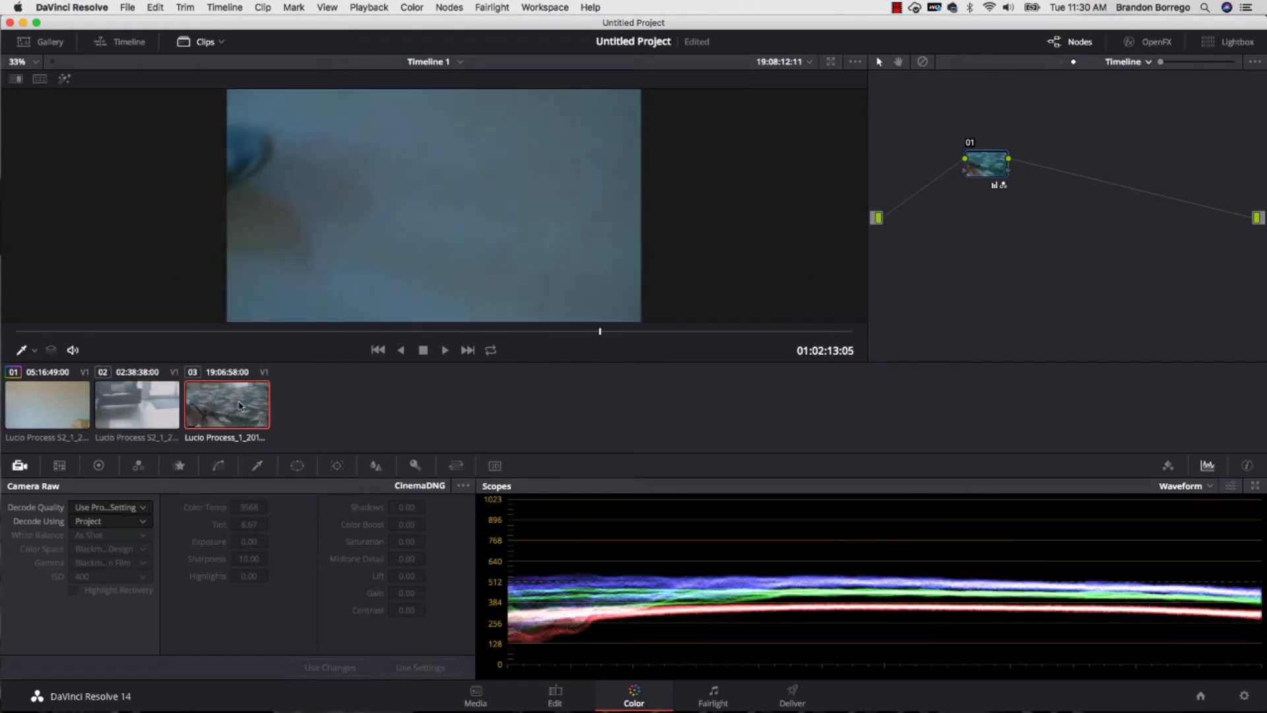
left_click(141, 406)
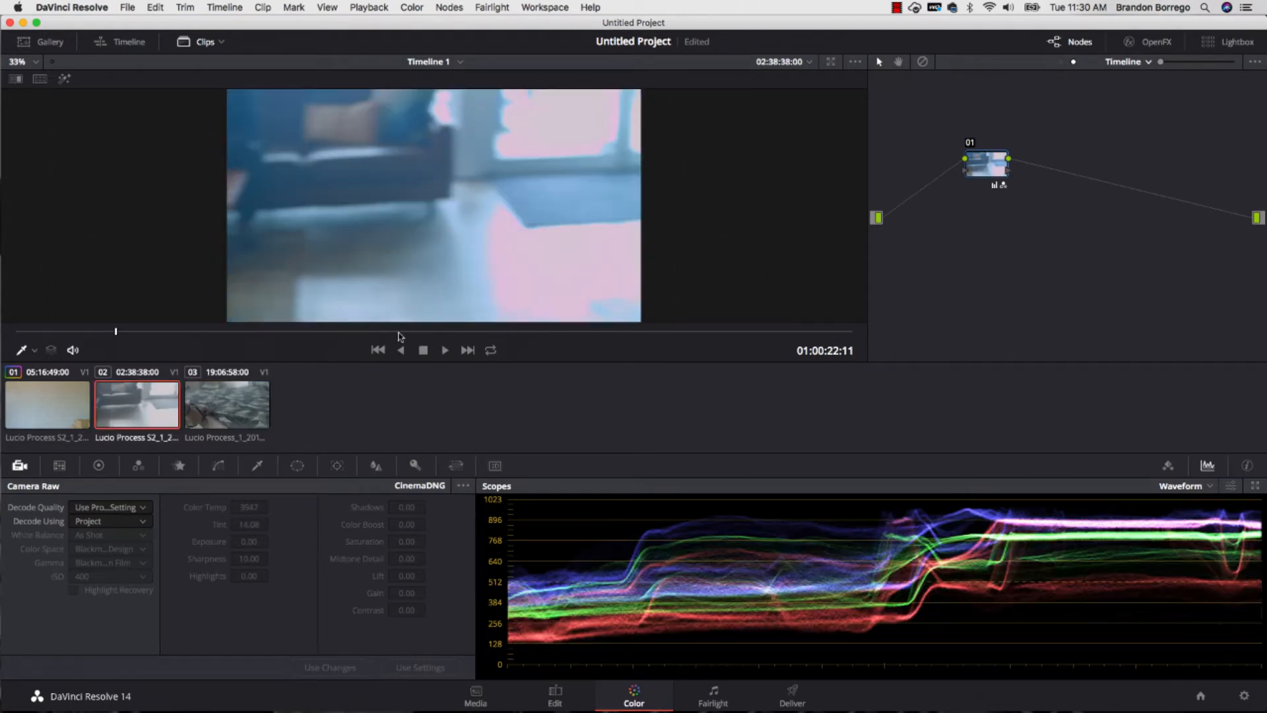
left_click(360, 330)
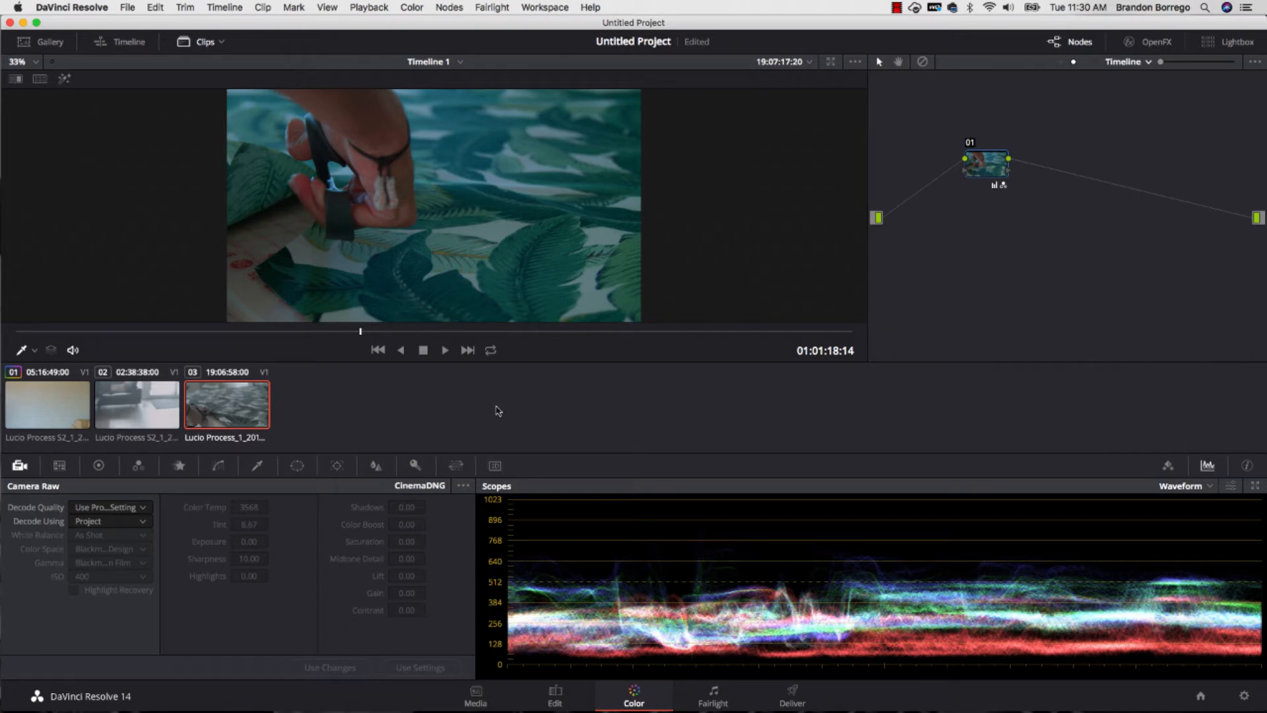
- Go to the Deliver page and set the render codec to Apple ProRes 4444 XQ
left_click(805, 695)
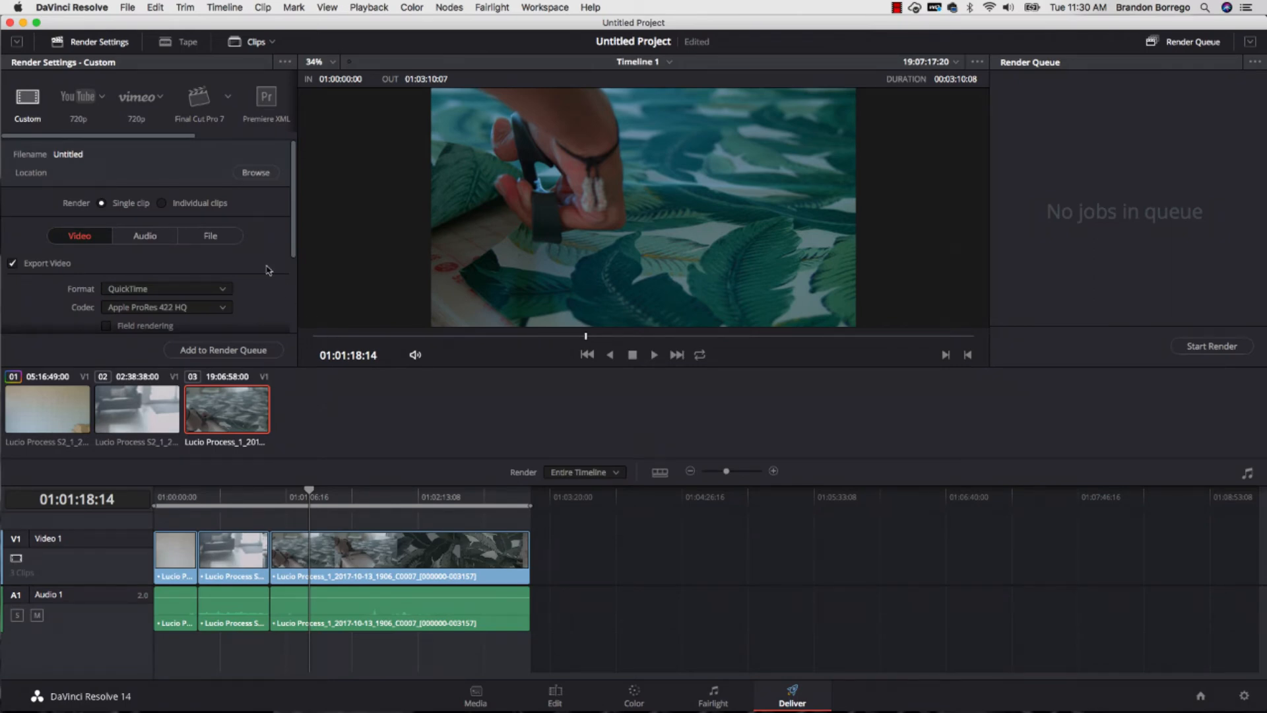
scroll(268, 269, "down", 5)
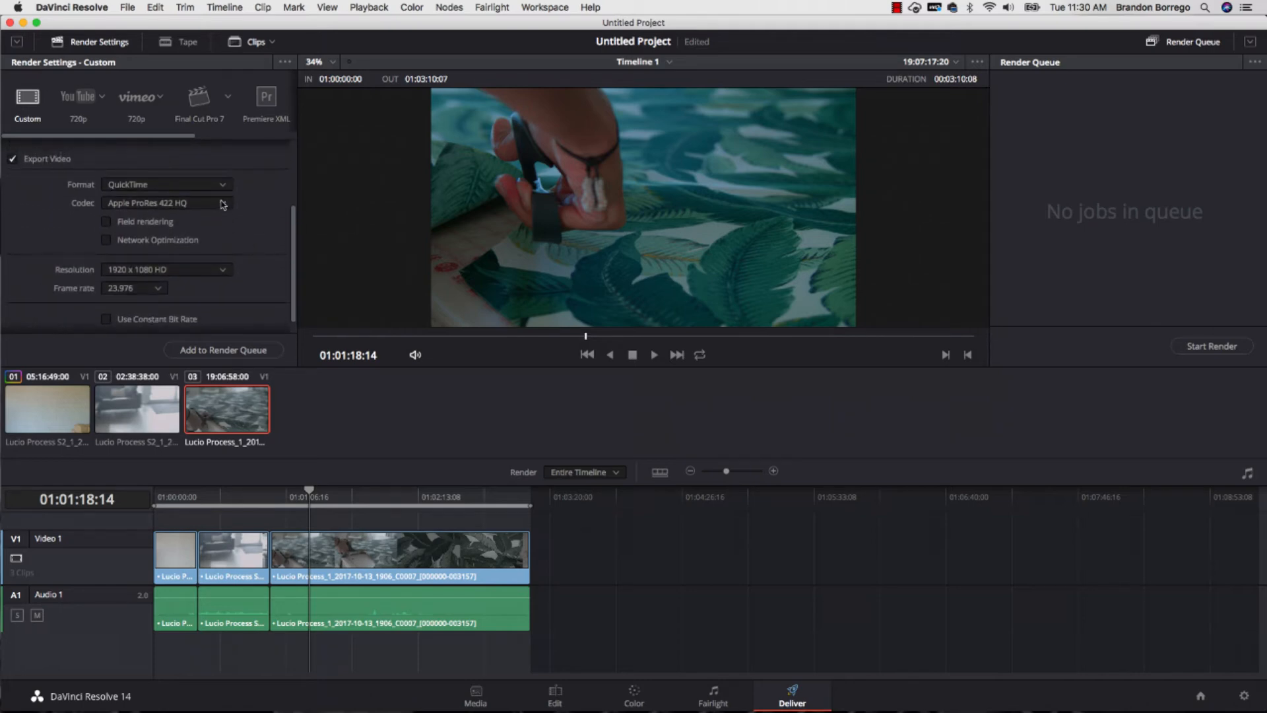
left_click(223, 203)
left_click(194, 301)
- Try the 3840 x 2160 Ultra HD render resolution, ending with 2048 x 1152 2K 16:9 selected
scroll(196, 267, "down", 1)
left_click(220, 252)
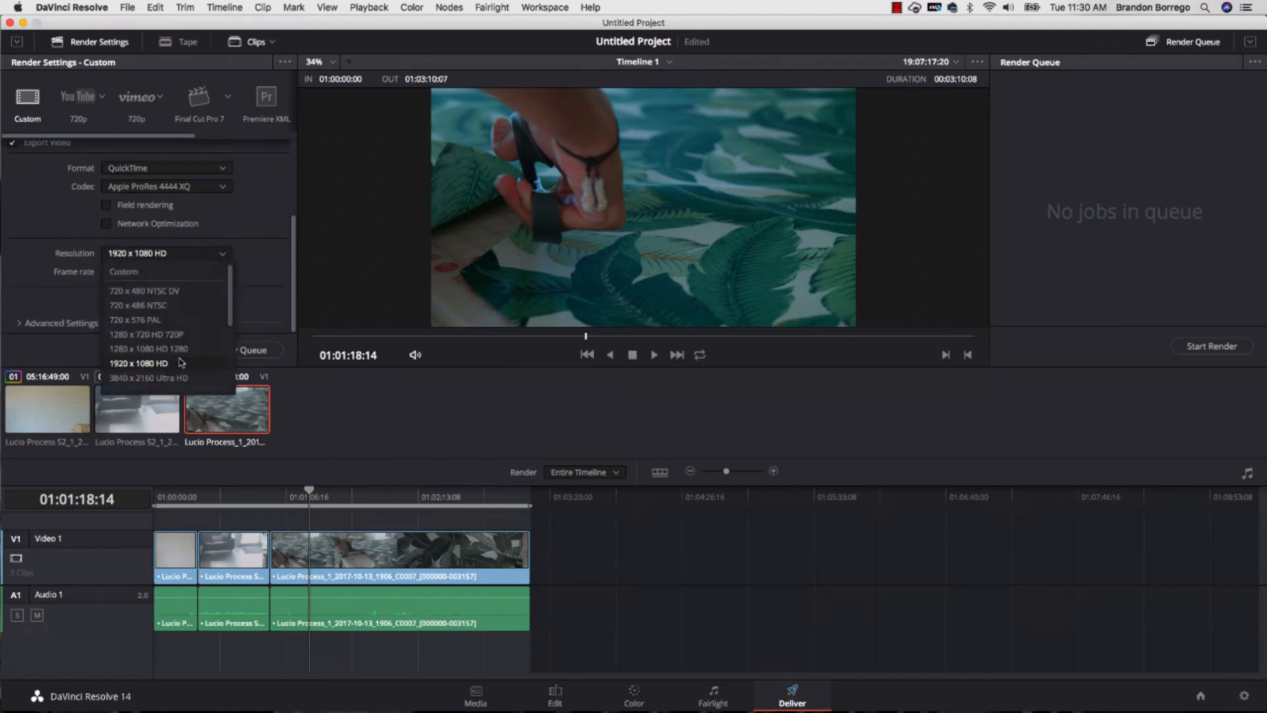
scroll(172, 311, "down", 5)
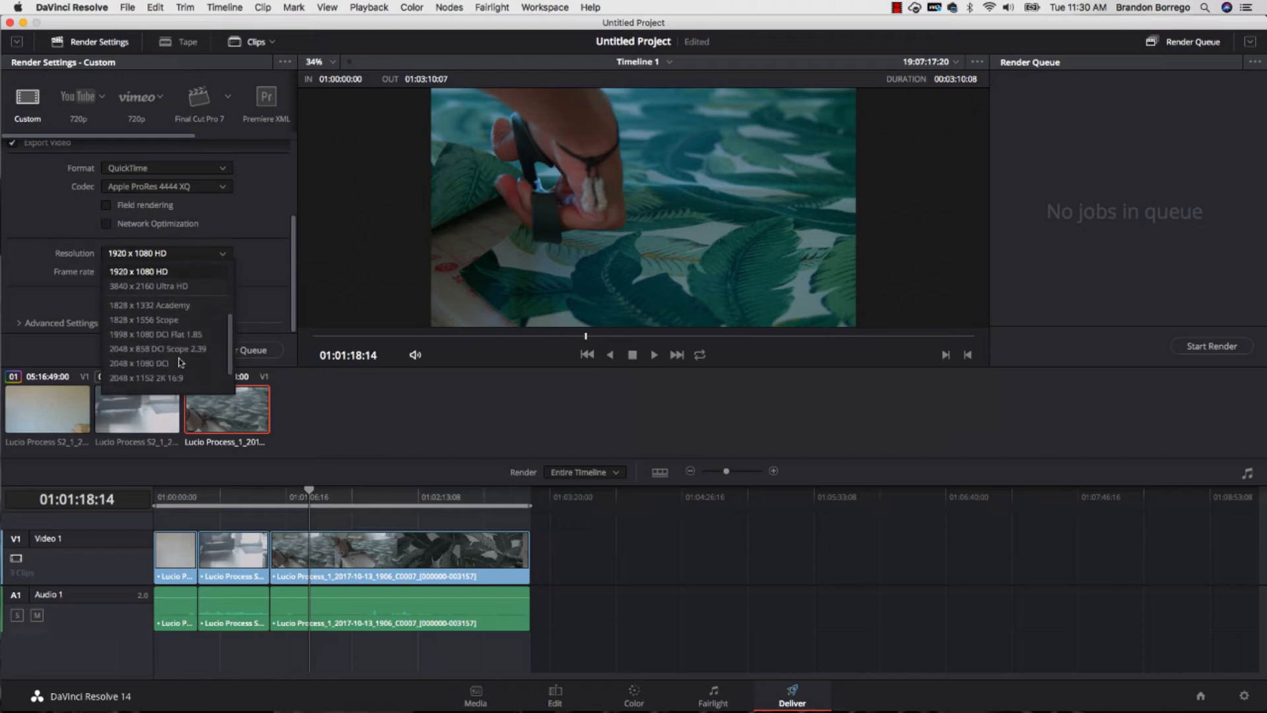
left_click(172, 288)
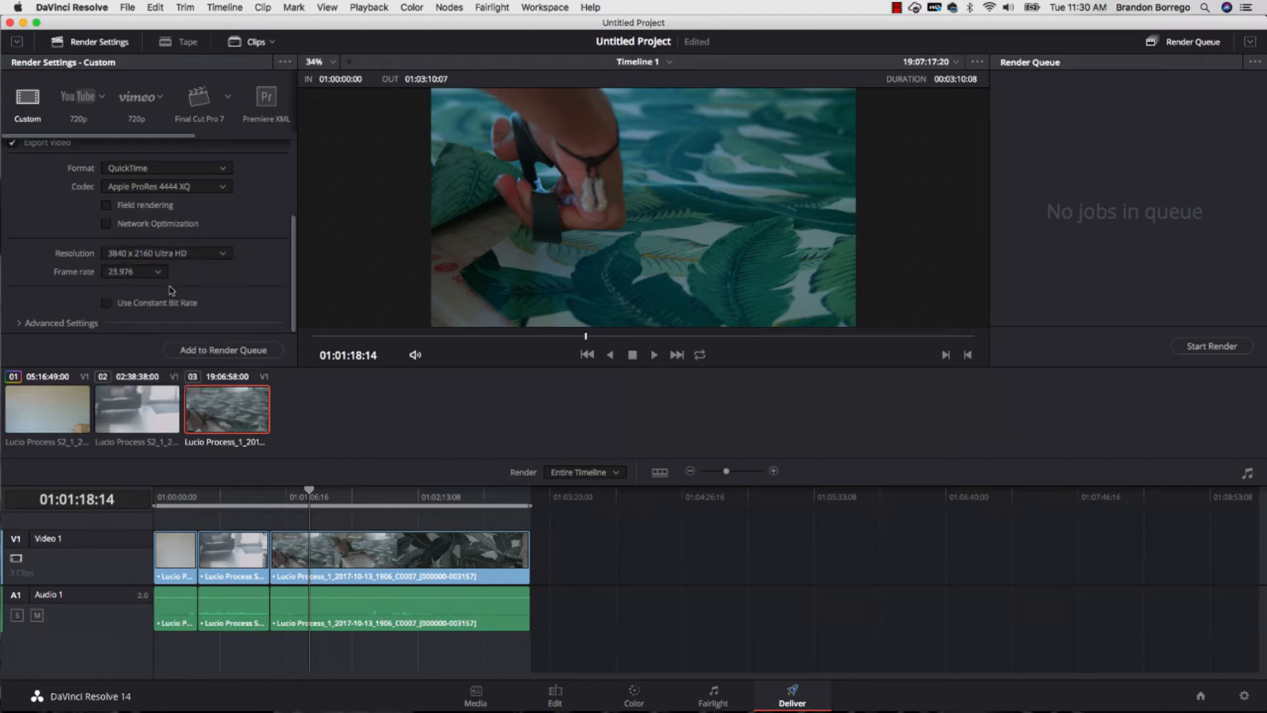
left_click(195, 255)
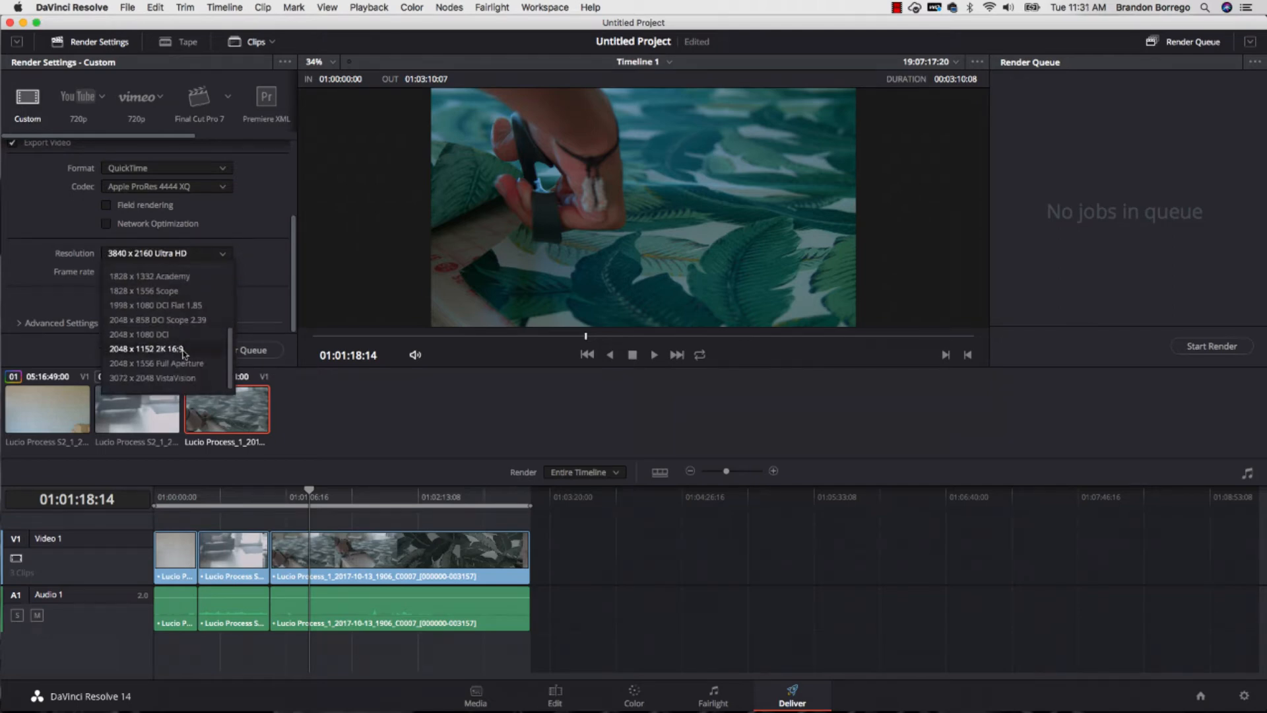
left_click(178, 348)
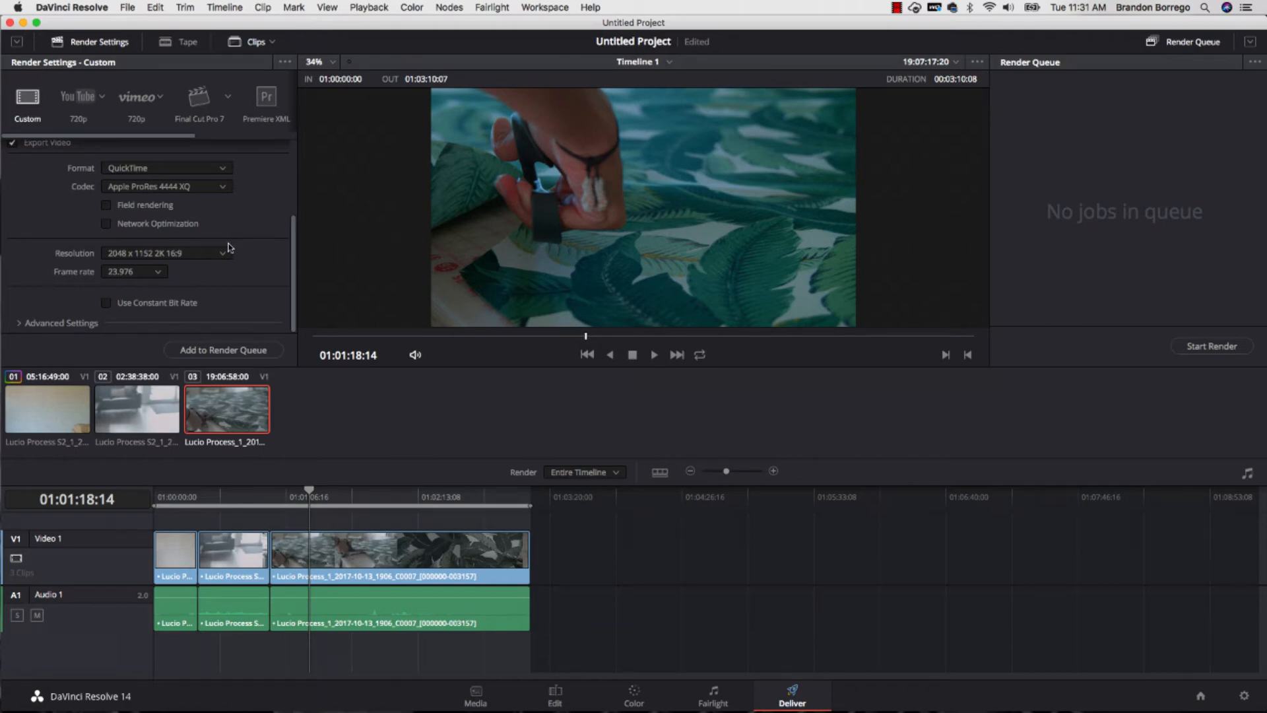
- Set the render mode to Individual clips after comparing it with Single clip
scroll(247, 213, "up", 5)
scroll(246, 212, "up", 1)
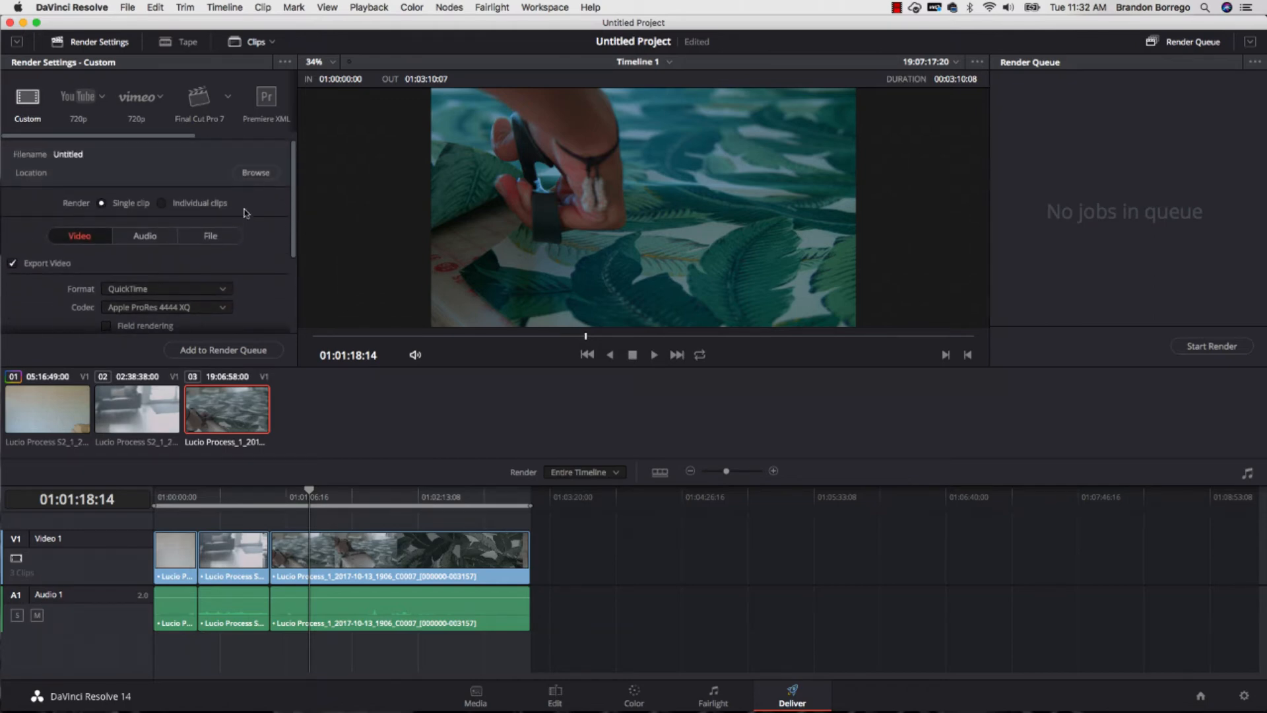
left_click(188, 206)
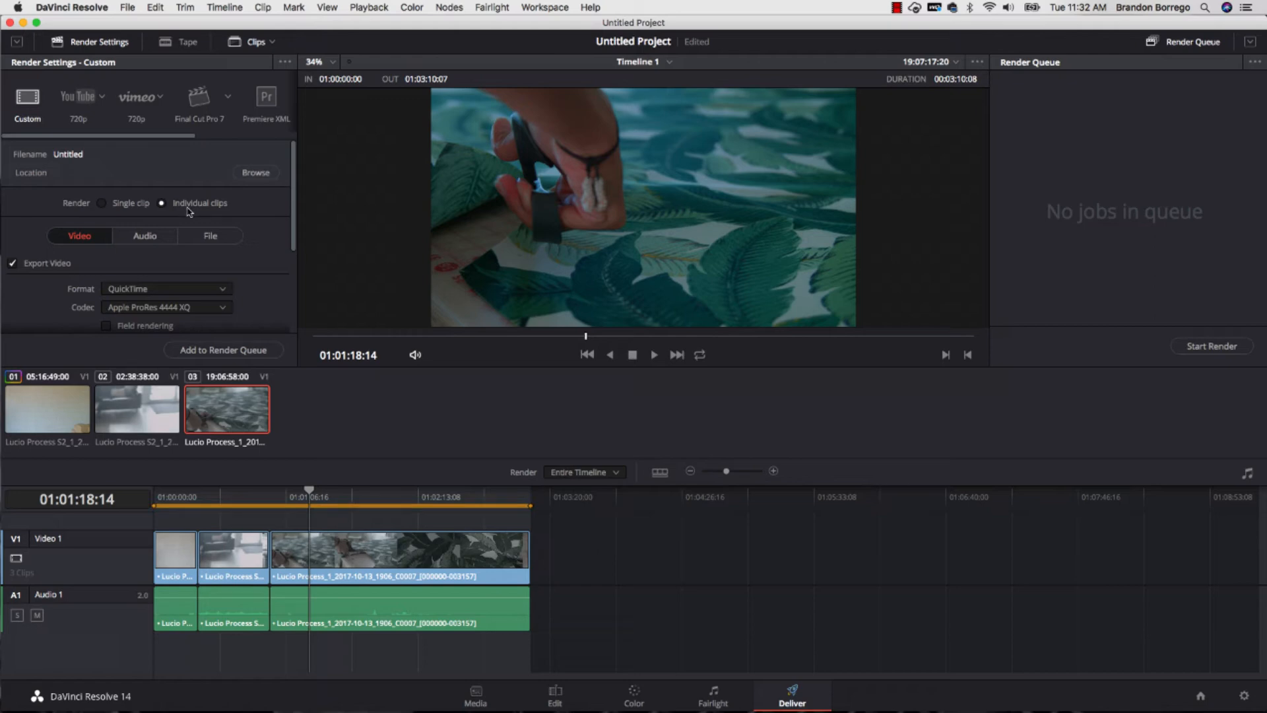
left_click(102, 204)
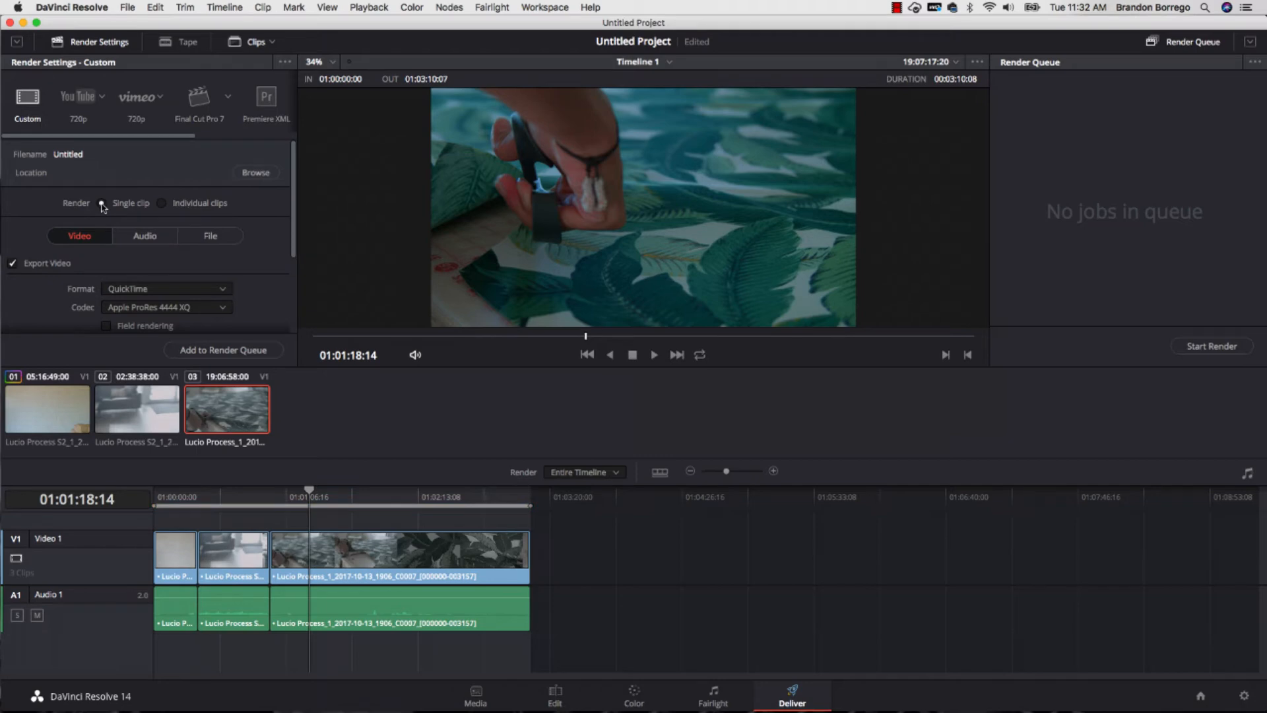
left_click(162, 204)
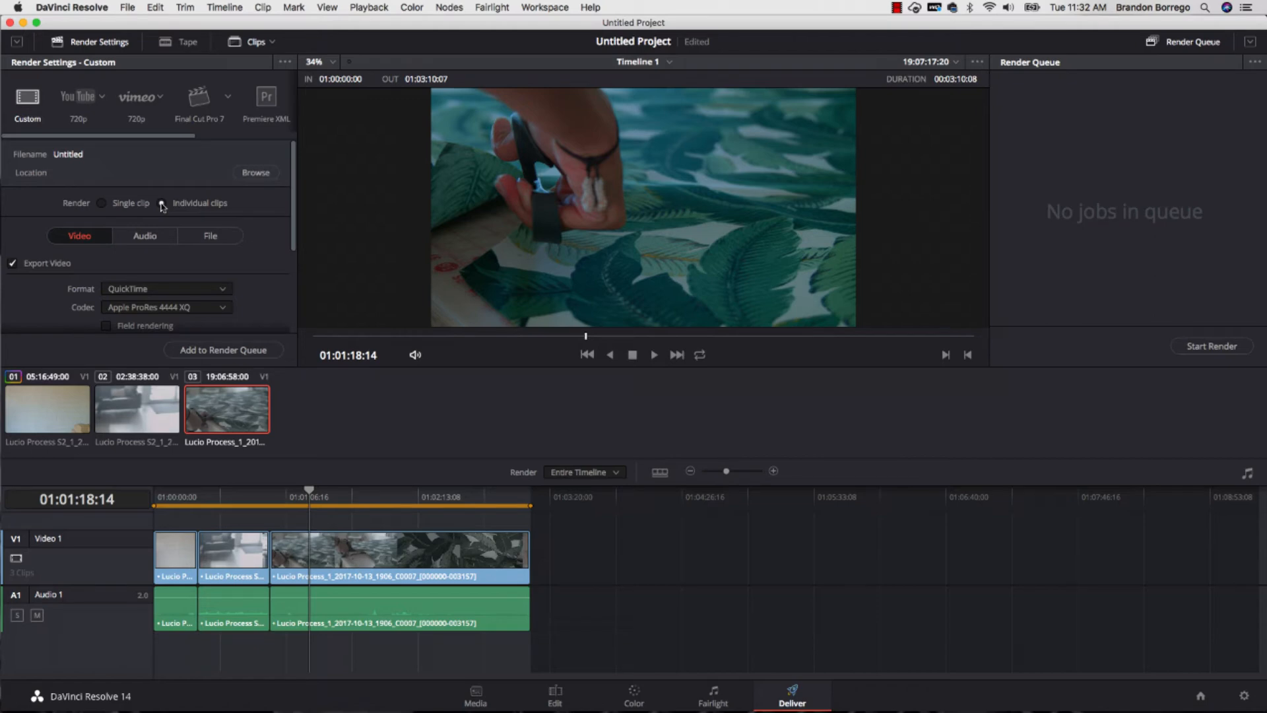
- Add the timeline to the render queue with the Dark Art of Blackmagic subfolder "Transcoding RAW to 4444 XQ" on G-DRIVE mobile USB as destination
left_click(216, 350)
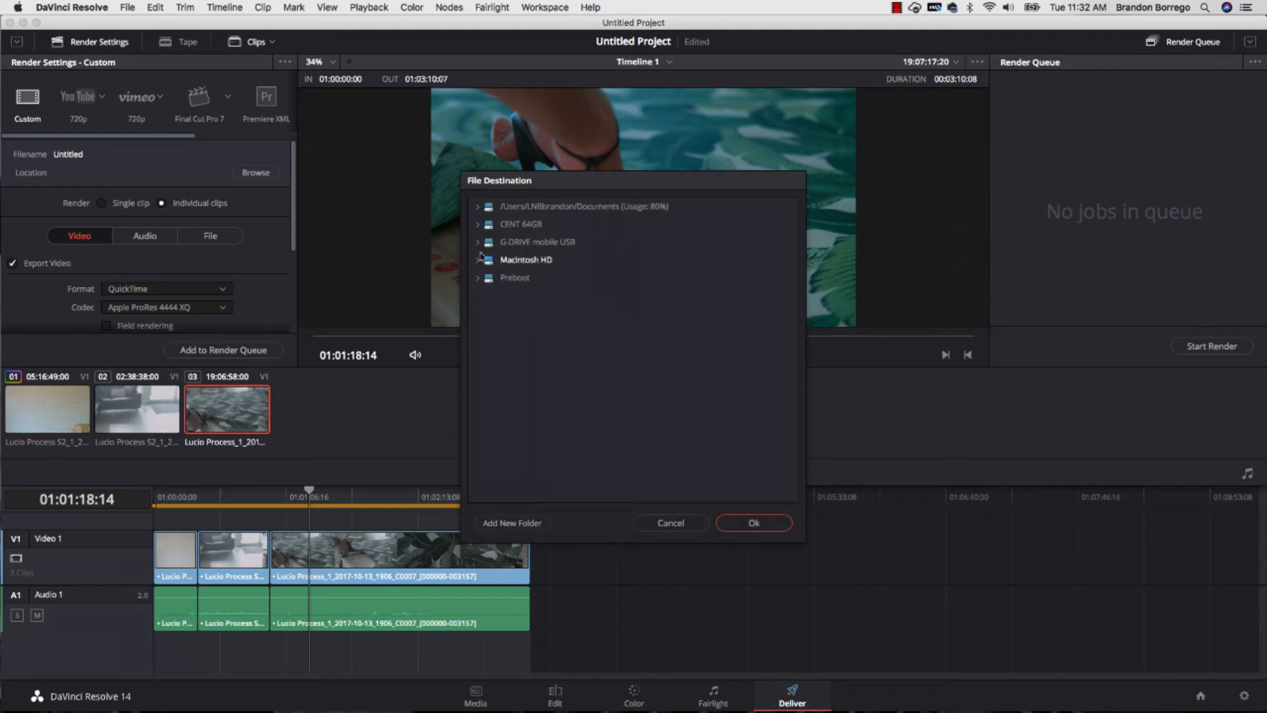
left_click(478, 243)
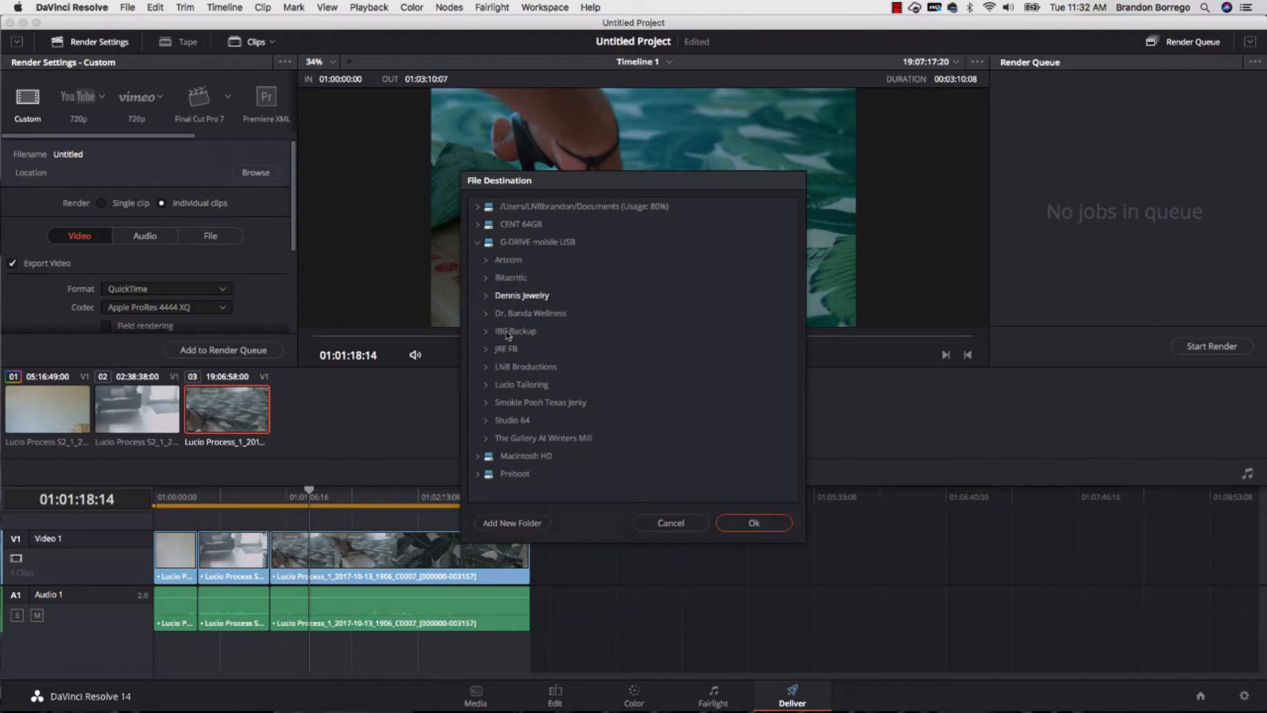
double_click(519, 367)
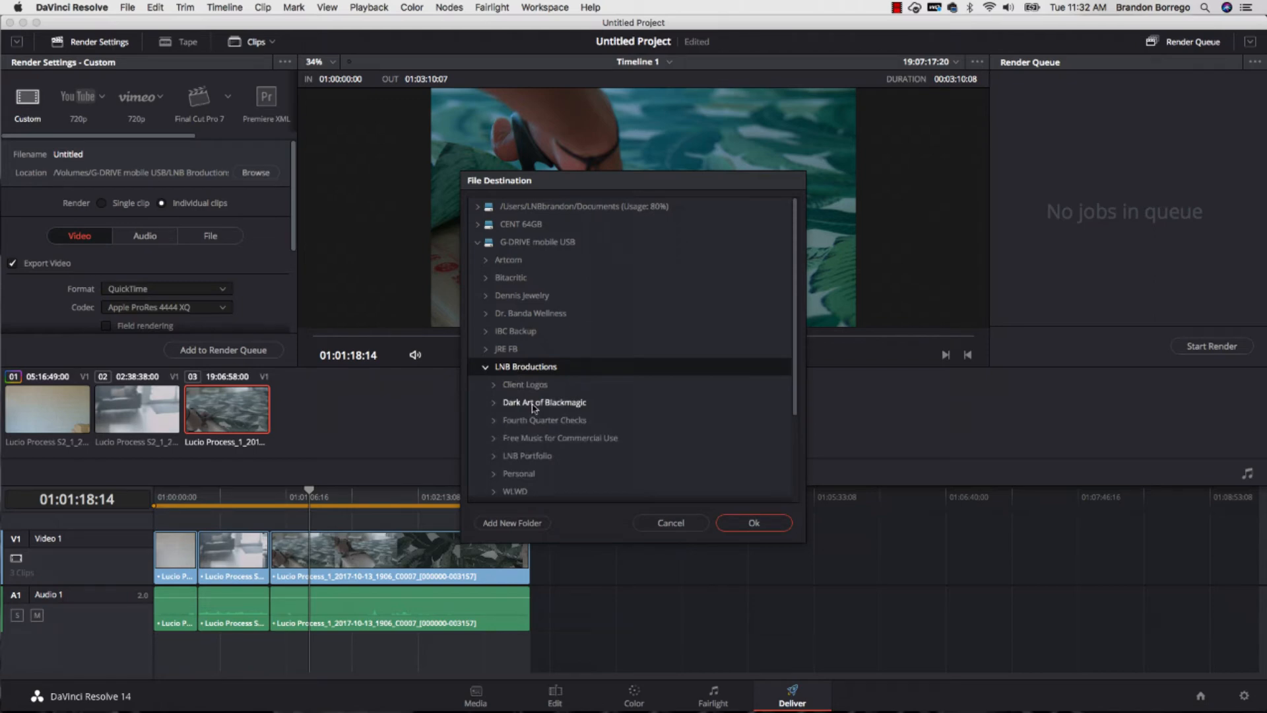
double_click(536, 406)
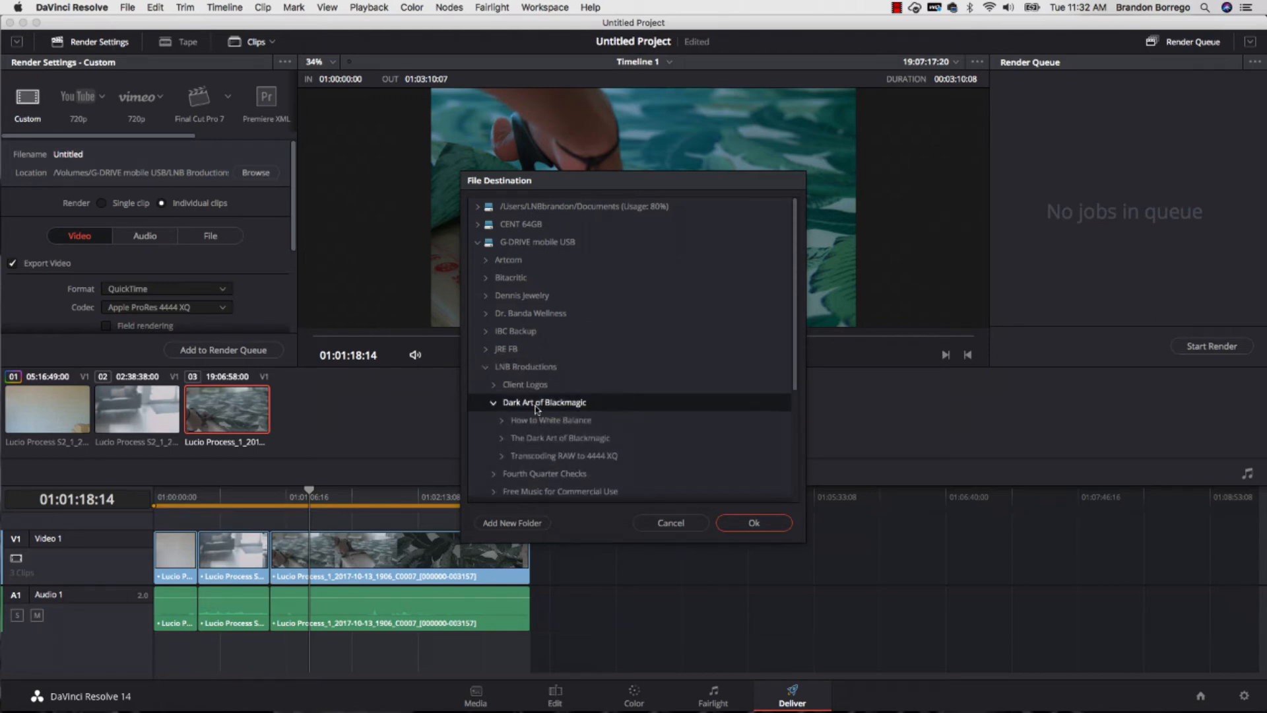
left_click(547, 457)
scroll(547, 456, "down", 5)
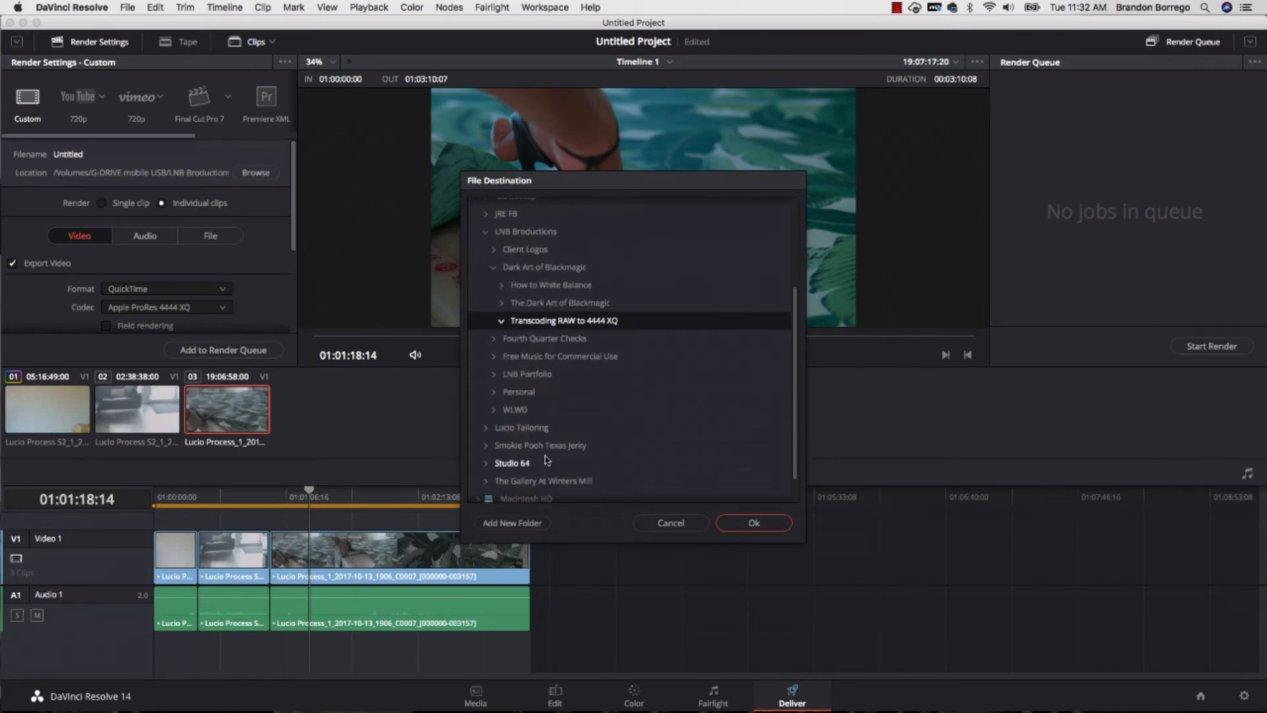
left_click(759, 524)
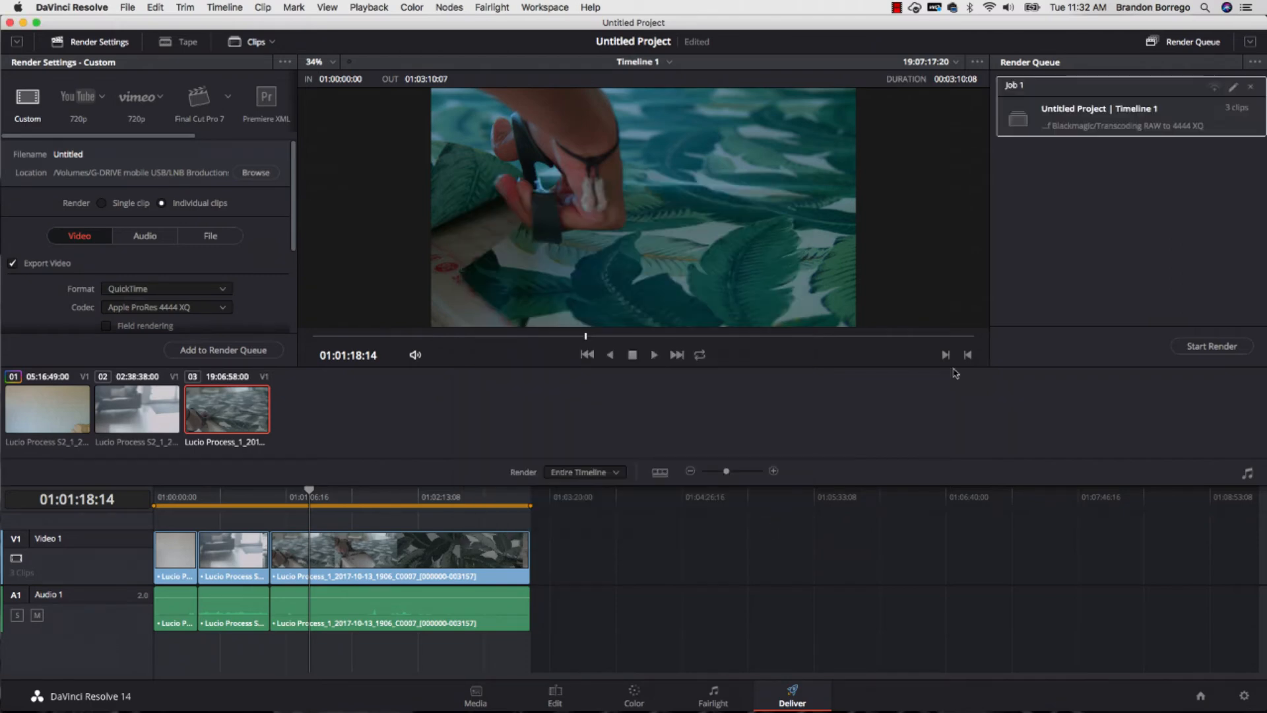
- Try rendering the queued job, cancelling it and removing it from the render queue
left_click(1208, 347)
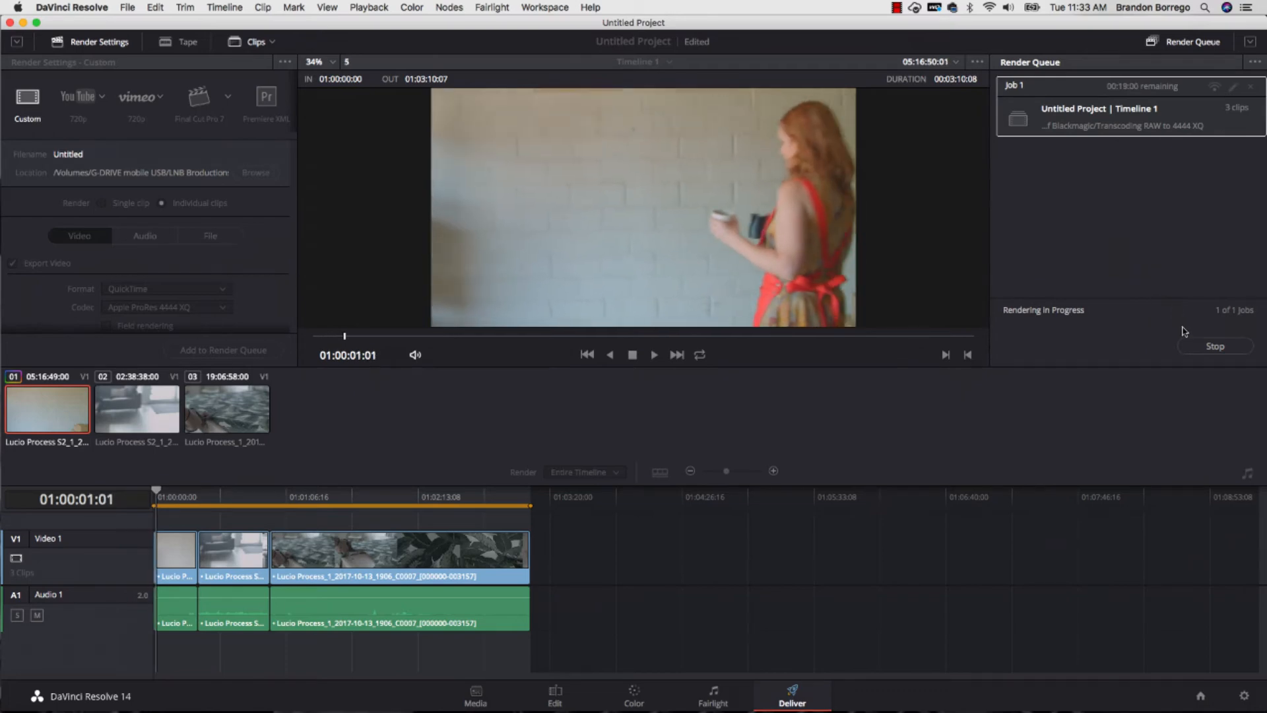
left_click(1207, 347)
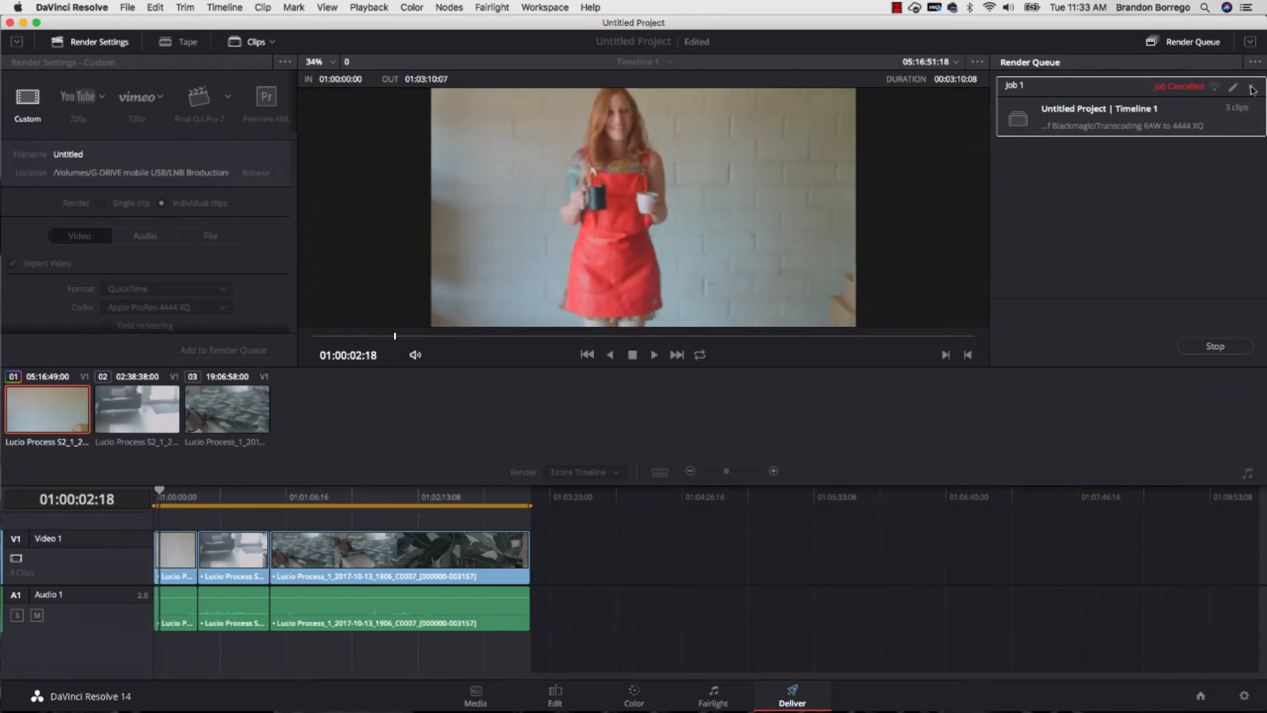
left_click(1252, 88)
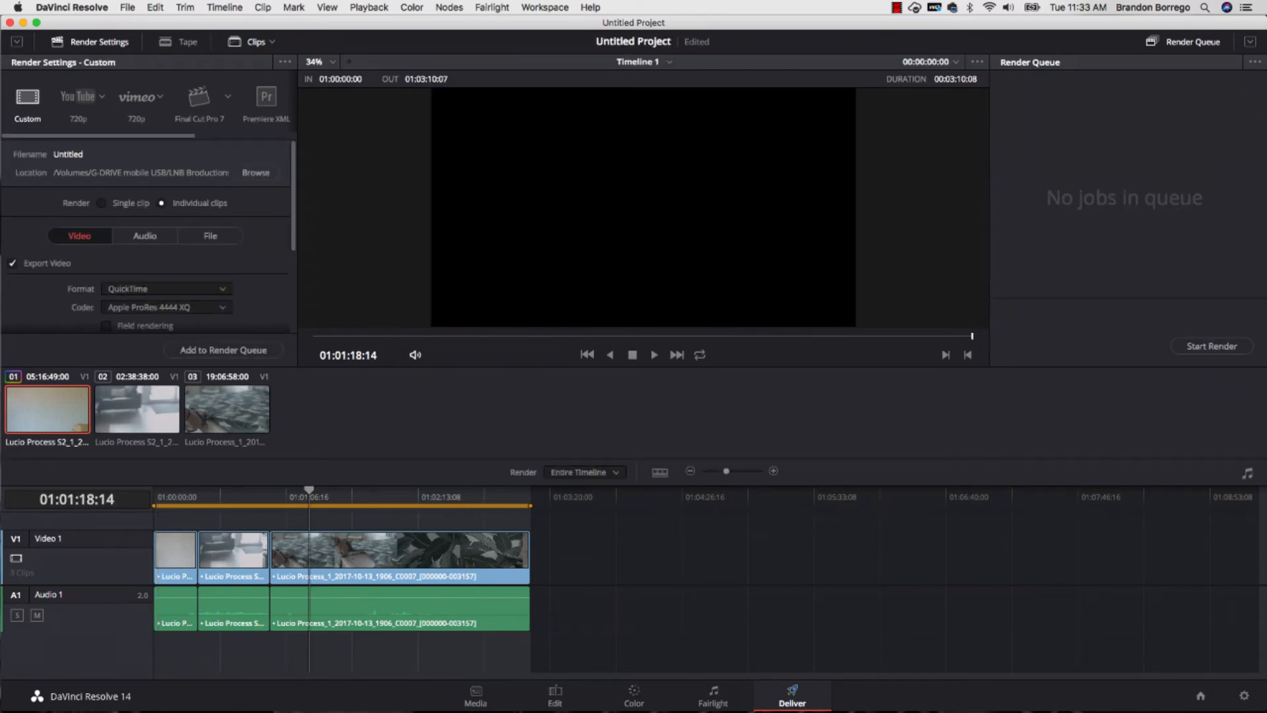
- In the edit timeline, trim the end of the second clip to about 16 seconds and move the third clip up against it
left_click(553, 694)
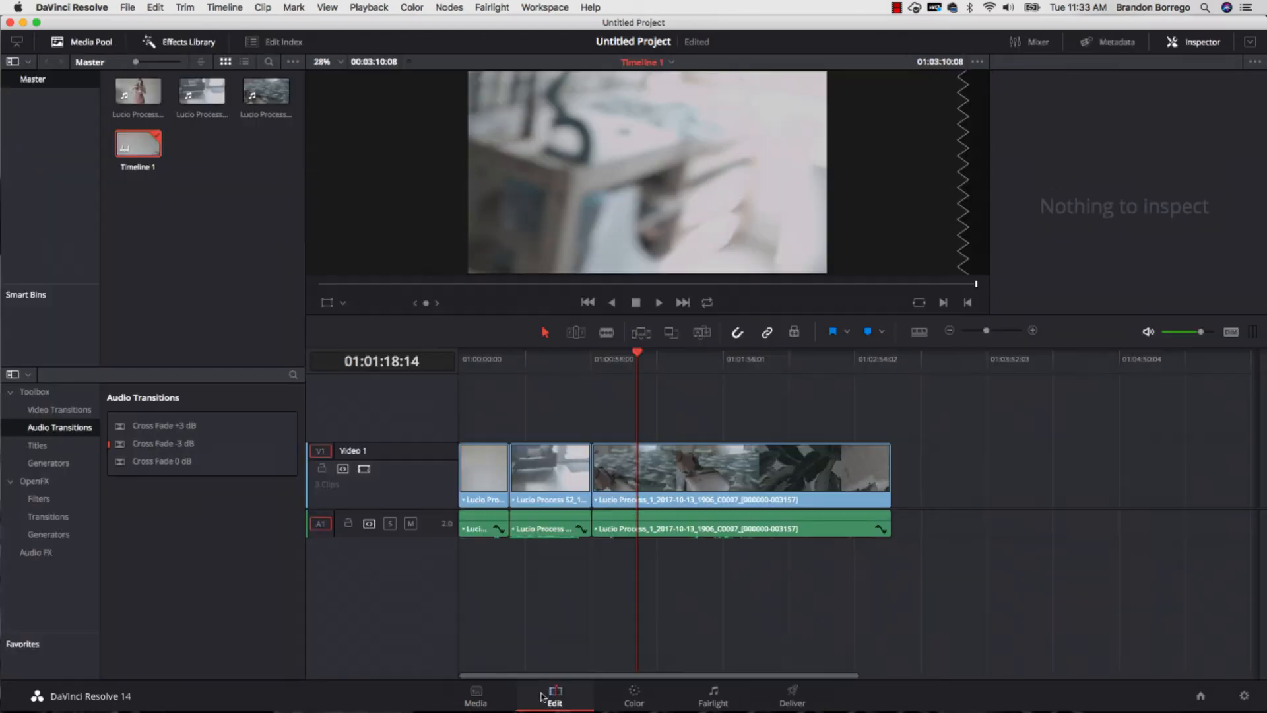
left_click_drag(588, 469, 538, 468)
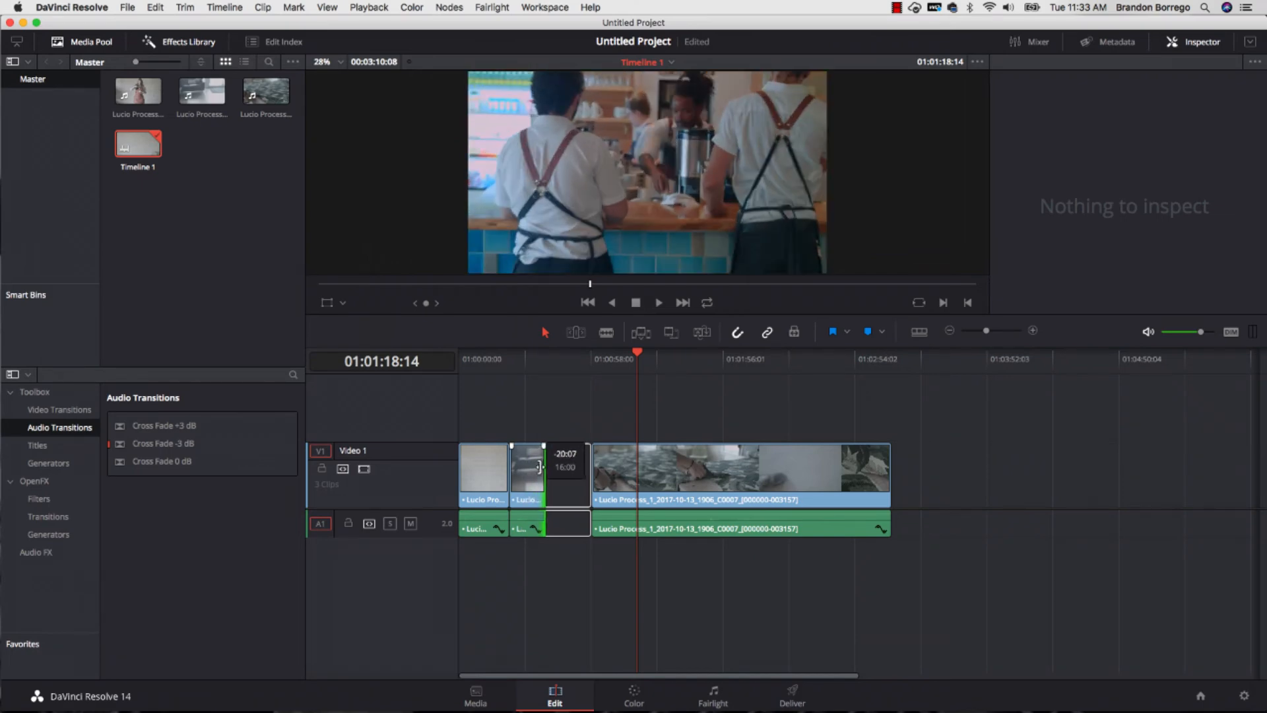
left_click_drag(663, 473, 626, 473)
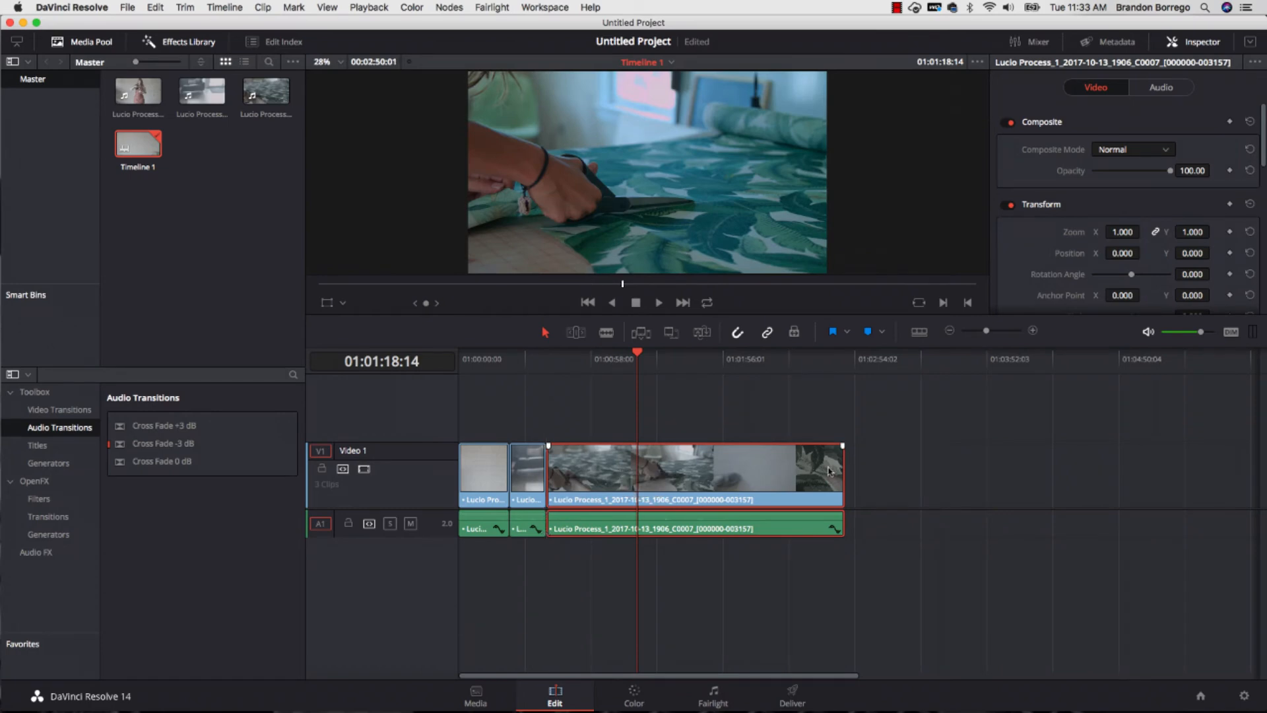
- Trim the end of the third clip so the timeline lasts about 54 seconds, and return the playhead to the timeline's start
left_click_drag(837, 468, 573, 473)
left_click_drag(599, 362, 426, 372)
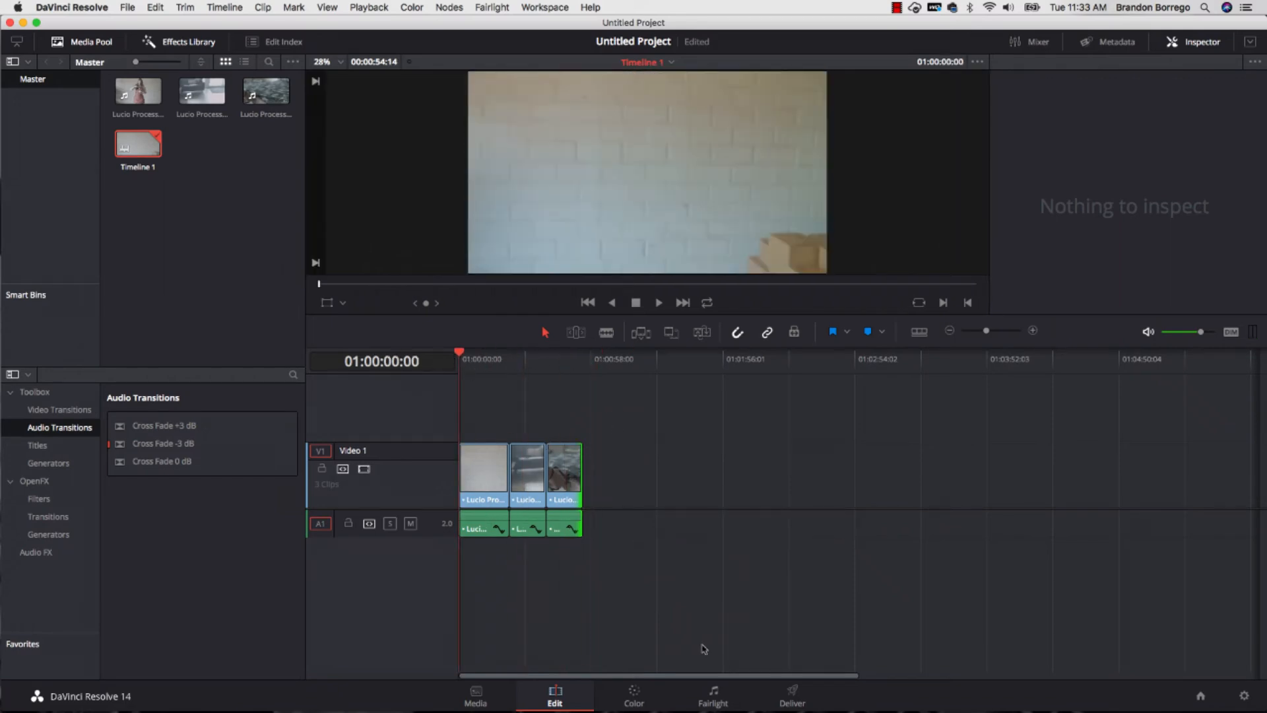
- Add the shortened timeline to the render queue on the Deliver page and render it, overwriting the existing files
left_click(778, 700)
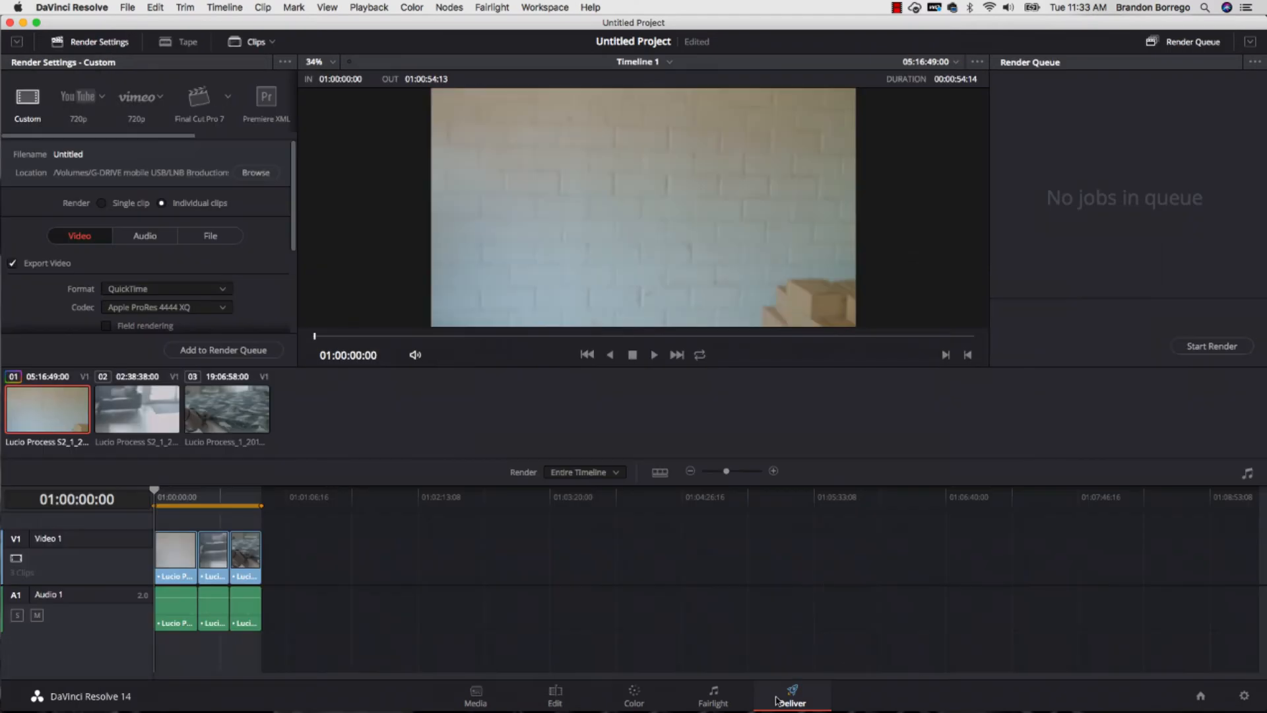
left_click(252, 350)
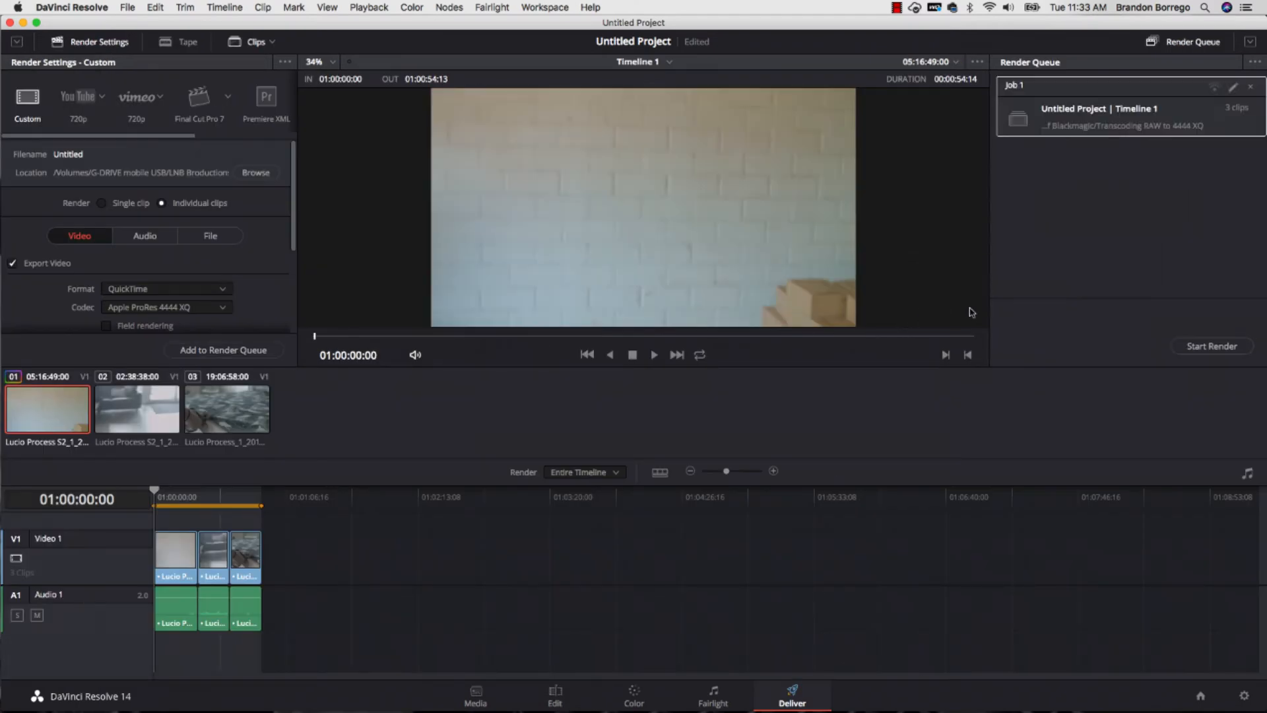
left_click(1213, 346)
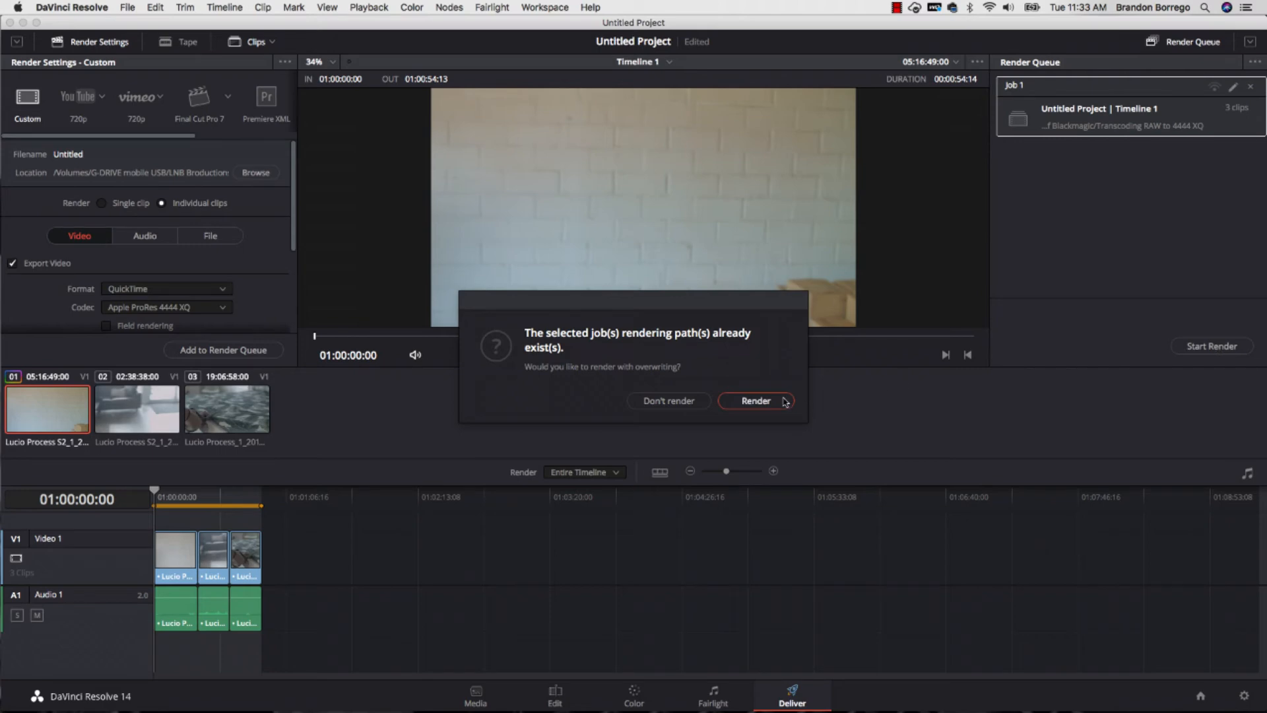
left_click(761, 400)
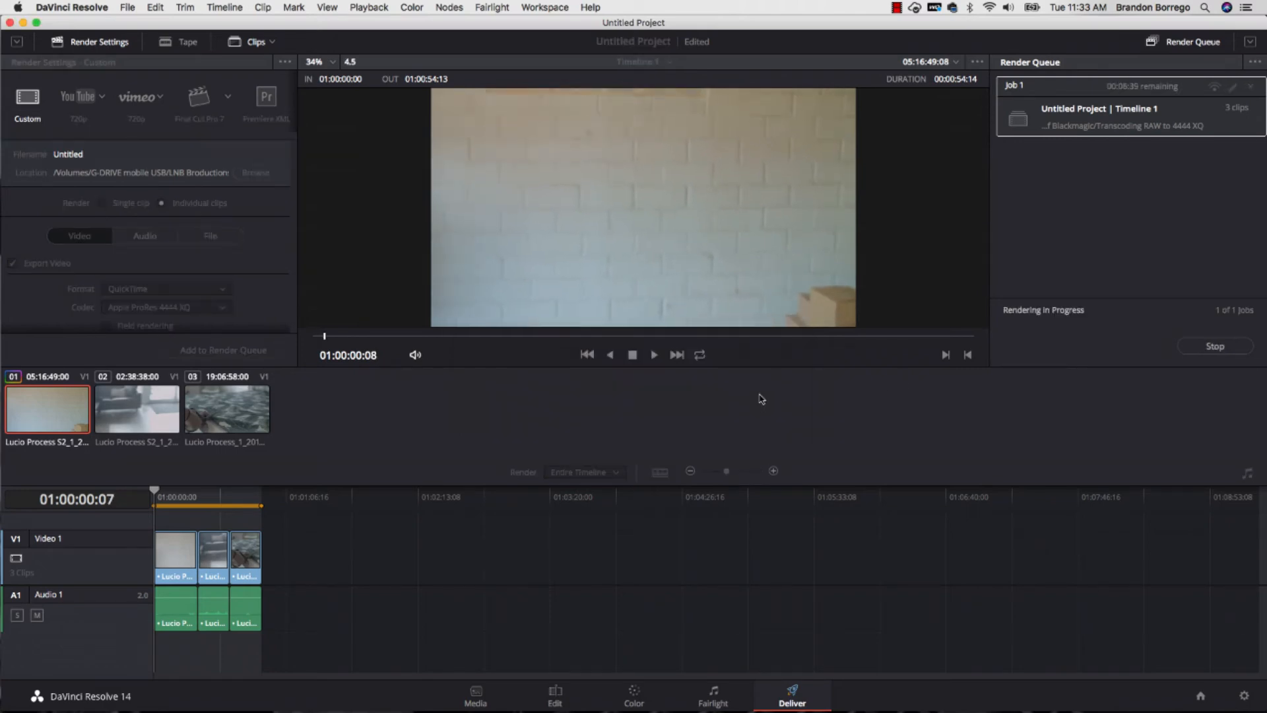
left_click(896, 7)
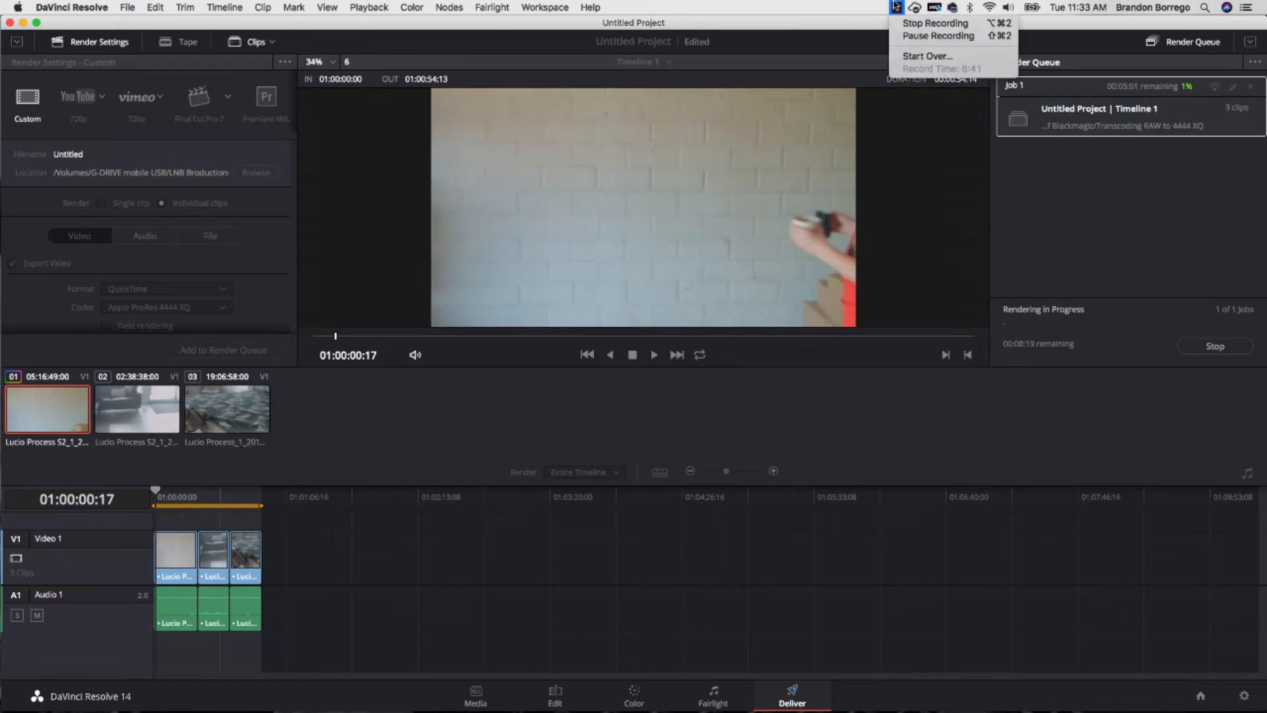
left_click(827, 29)
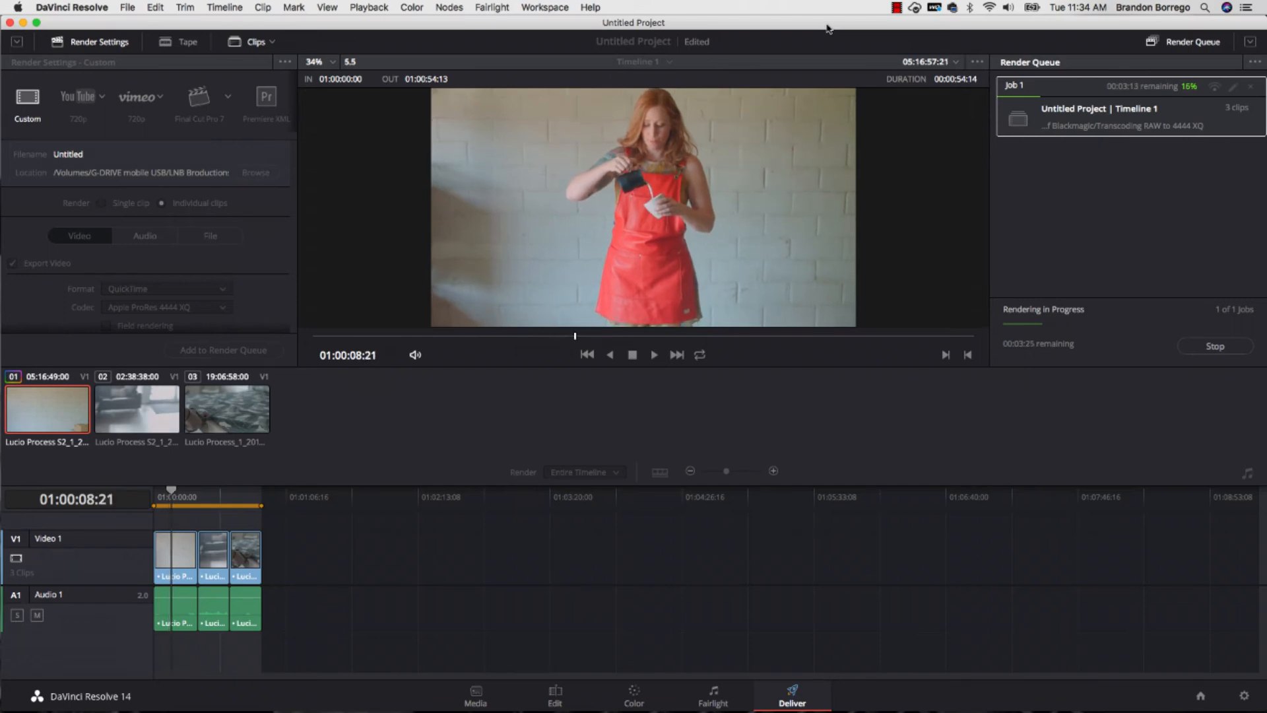
left_click(896, 8)
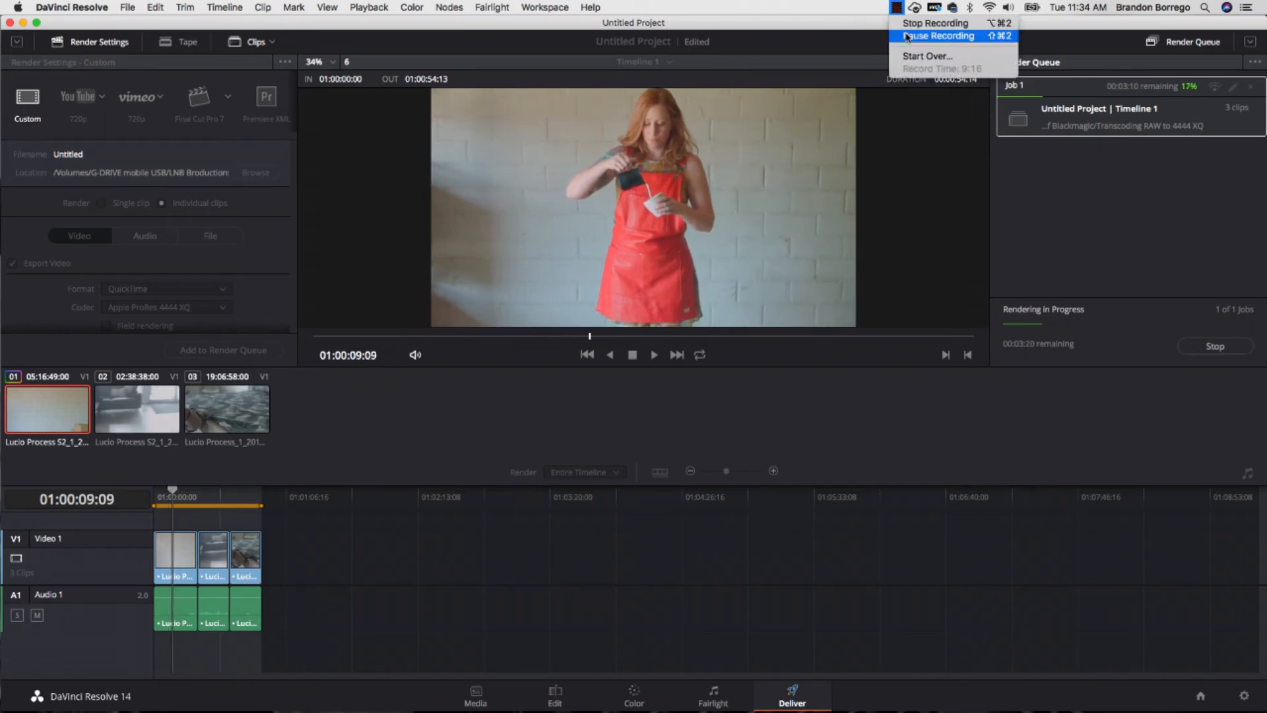
left_click(924, 38)
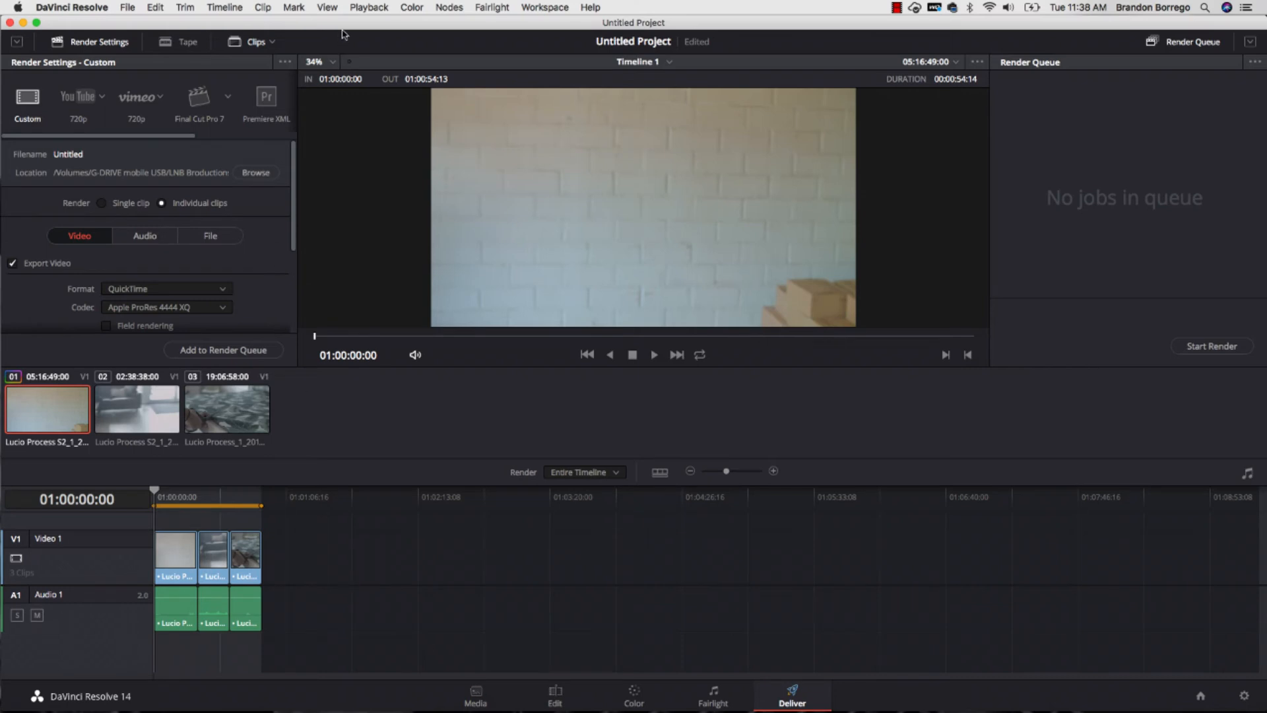
- Quit DaVinci Resolve, saving the current project under the name "Dark A"
left_click(71, 8)
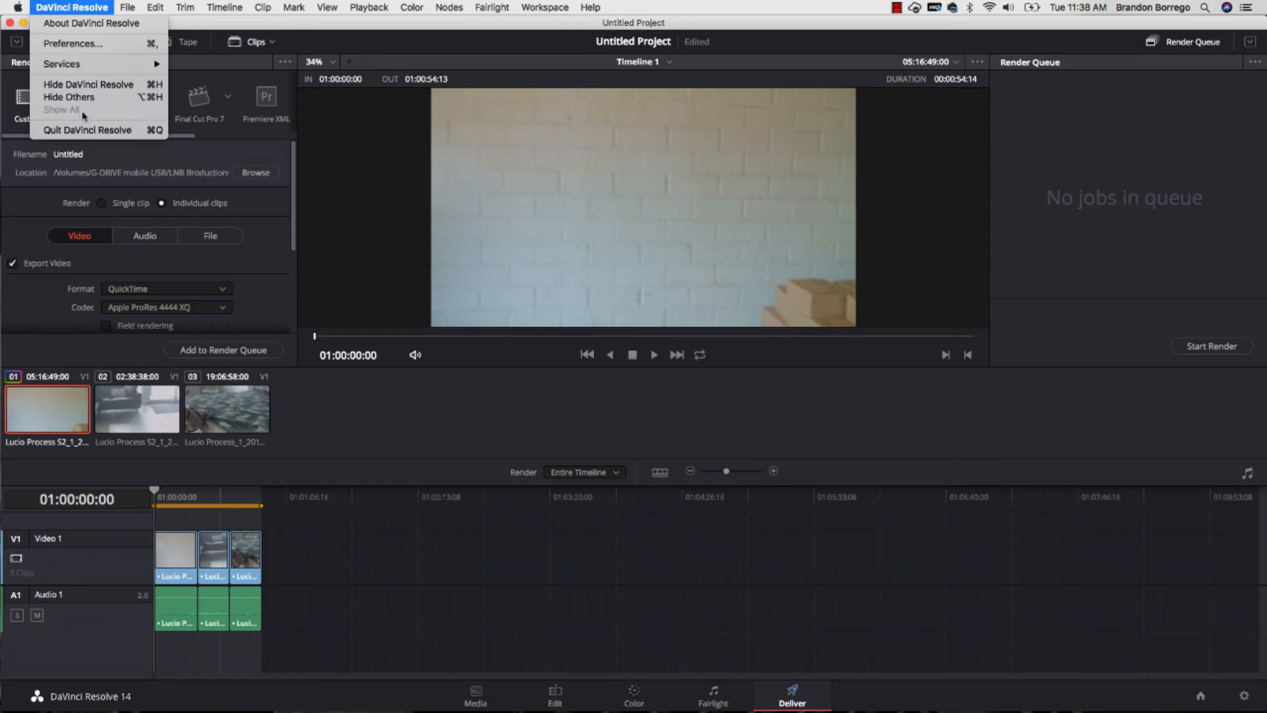
left_click(79, 130)
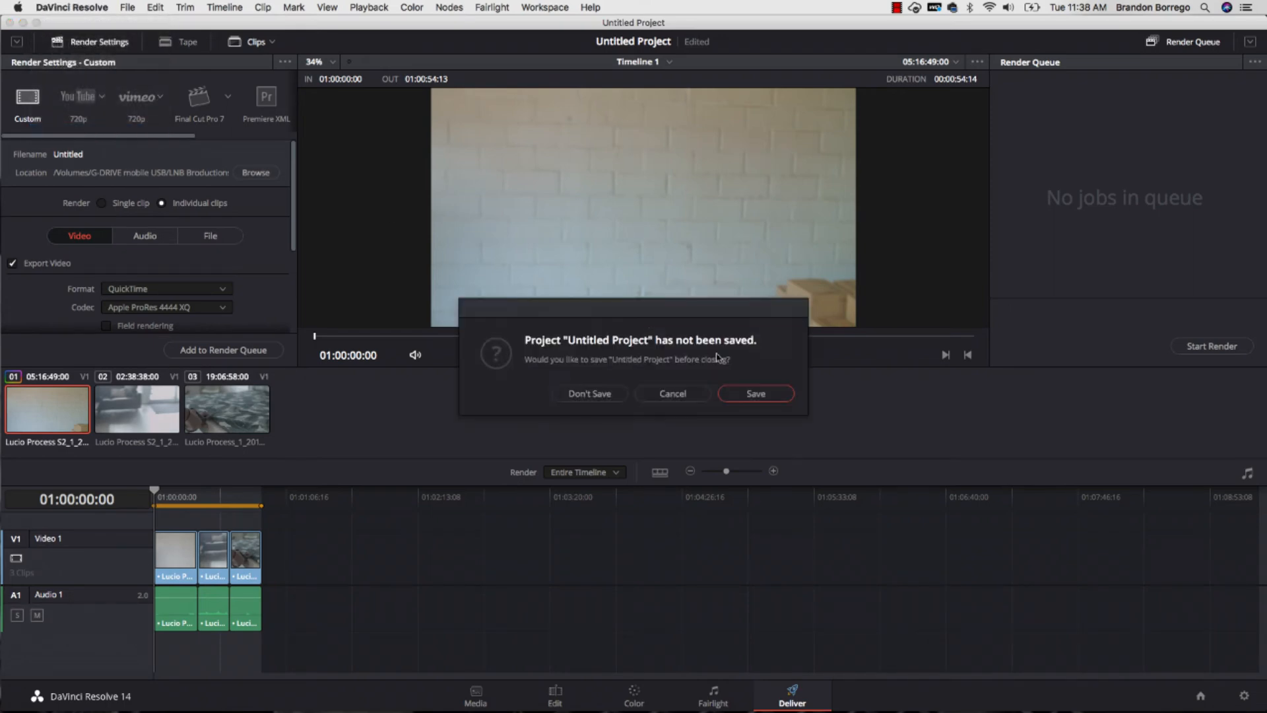
left_click(752, 394)
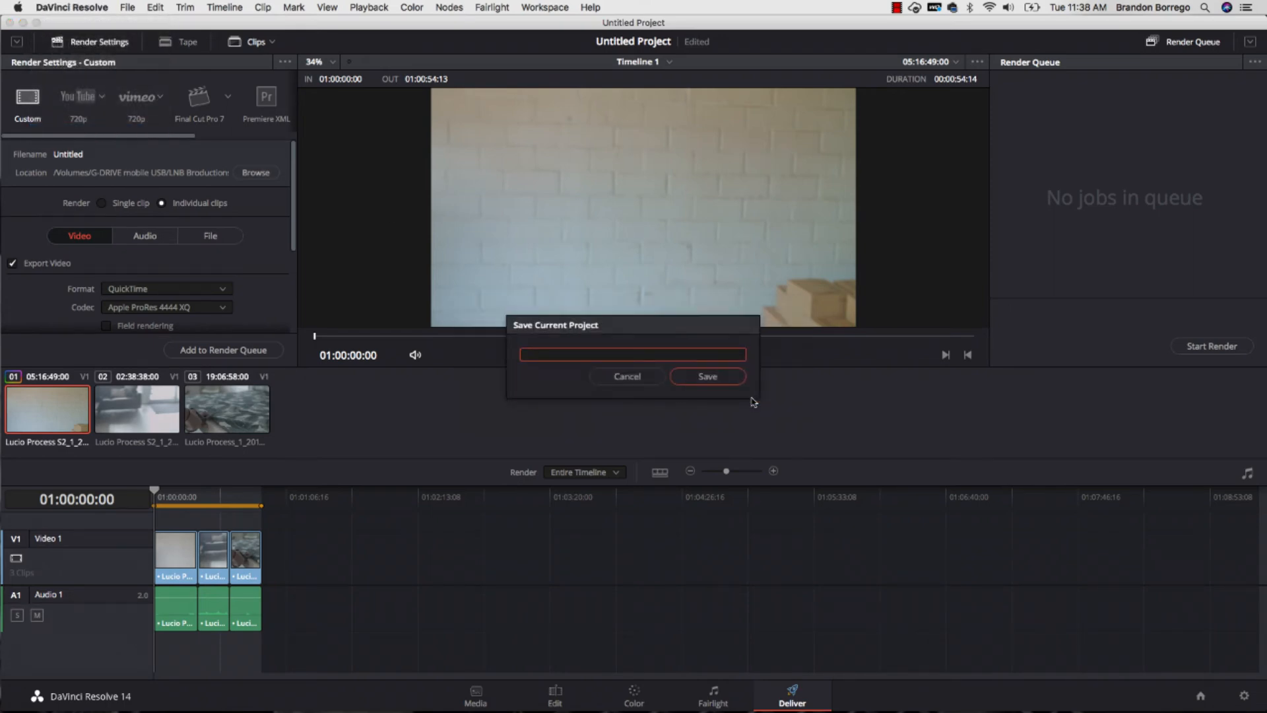
type("Dark Art")
key("Return")
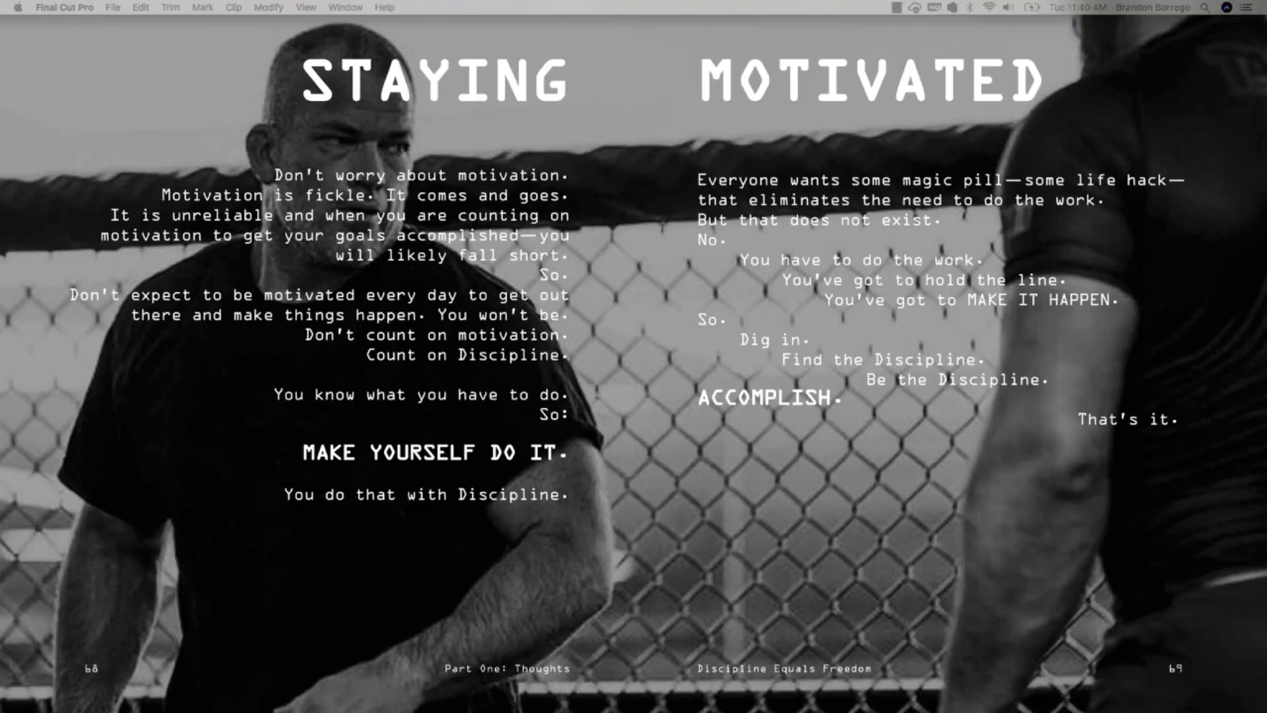
- Switch to Final Cut Pro, enlarge its window to fill the screen and open the media import
left_click_drag(498, 711, 347, 27)
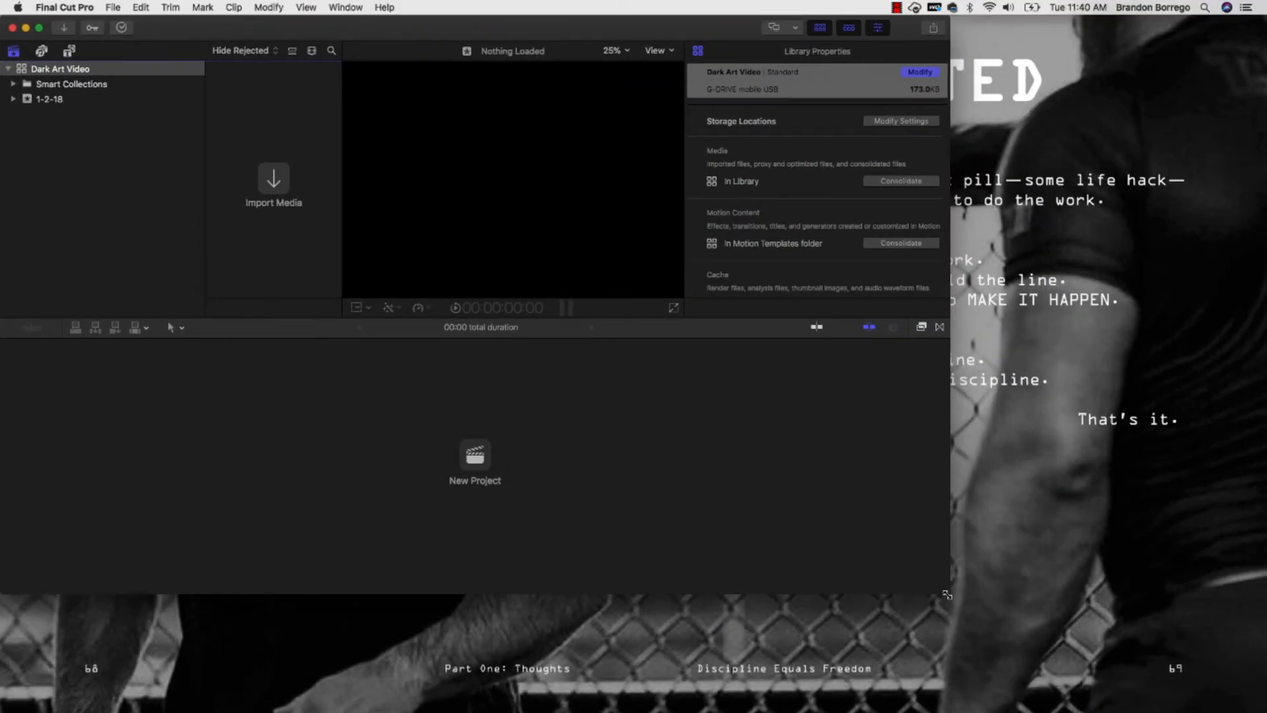
left_click_drag(949, 592, 1265, 711)
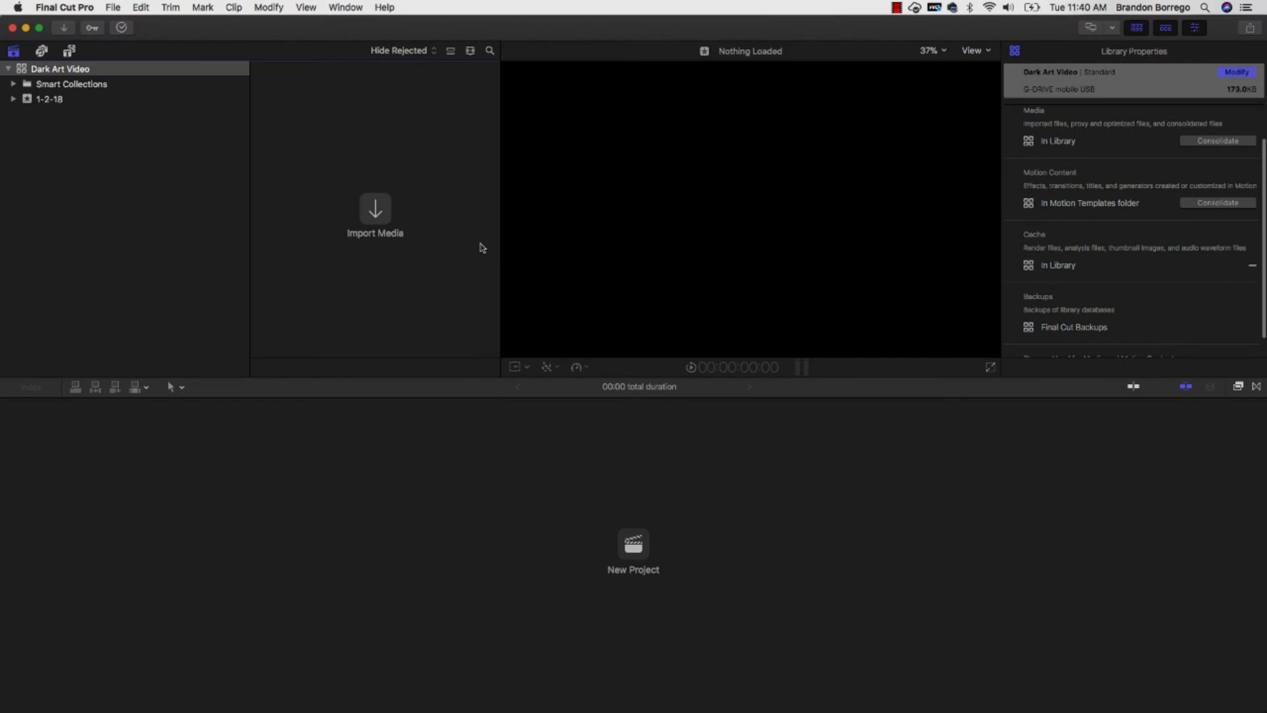
left_click(378, 216)
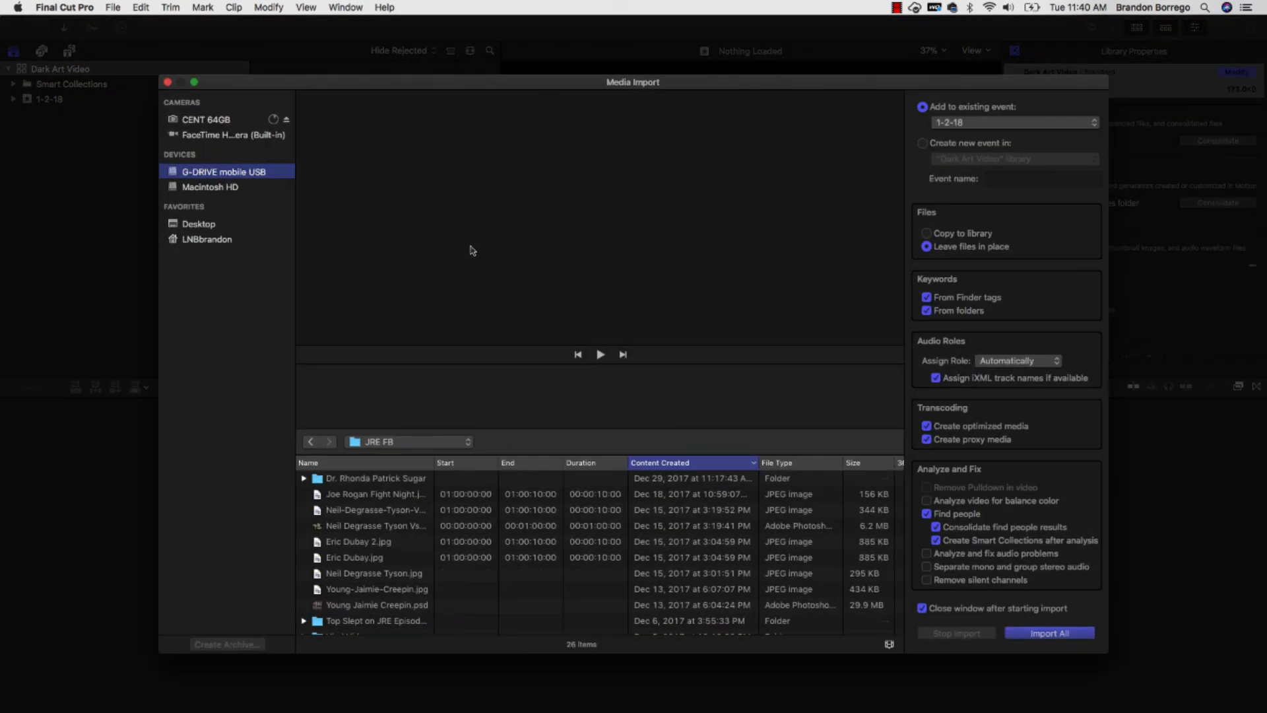
- On G-DRIVE mobile USB, browse through LNB Broductions and Dark Art of Blackmagic into the Transcoding RAW to 4444 XQ folder
left_click(386, 442)
left_click(391, 455)
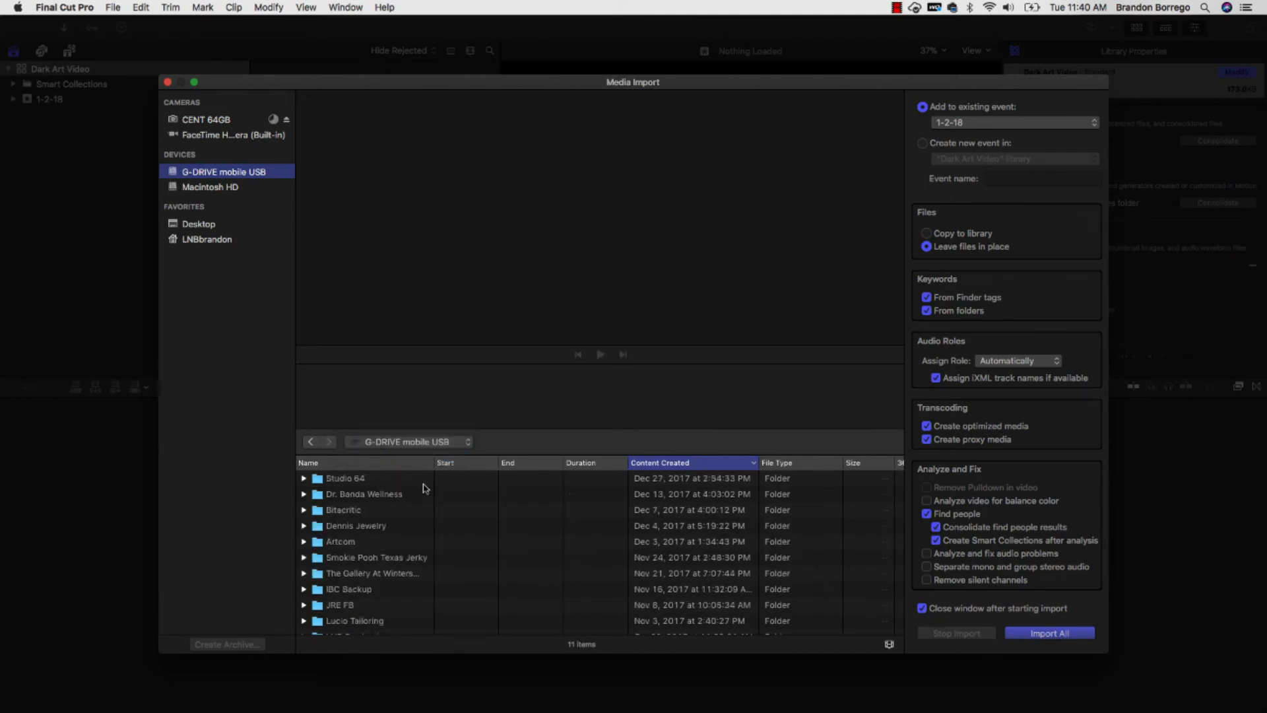
scroll(367, 557, "down", 2)
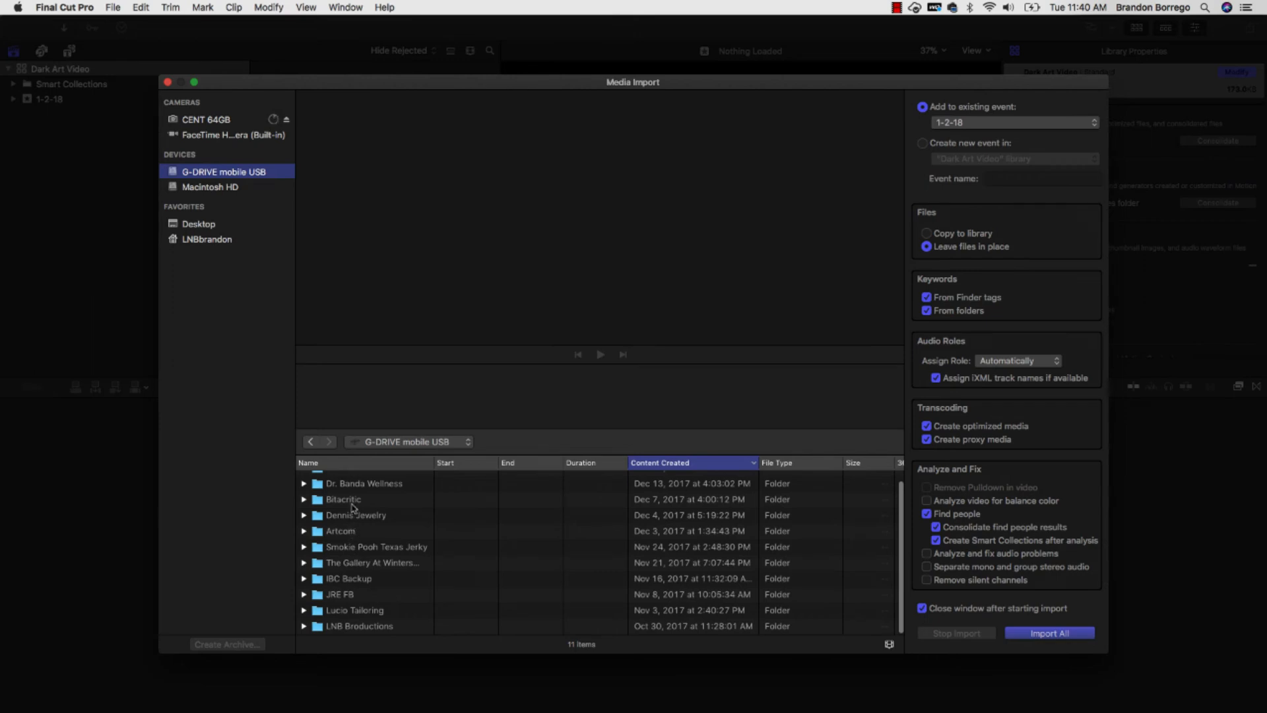
double_click(367, 627)
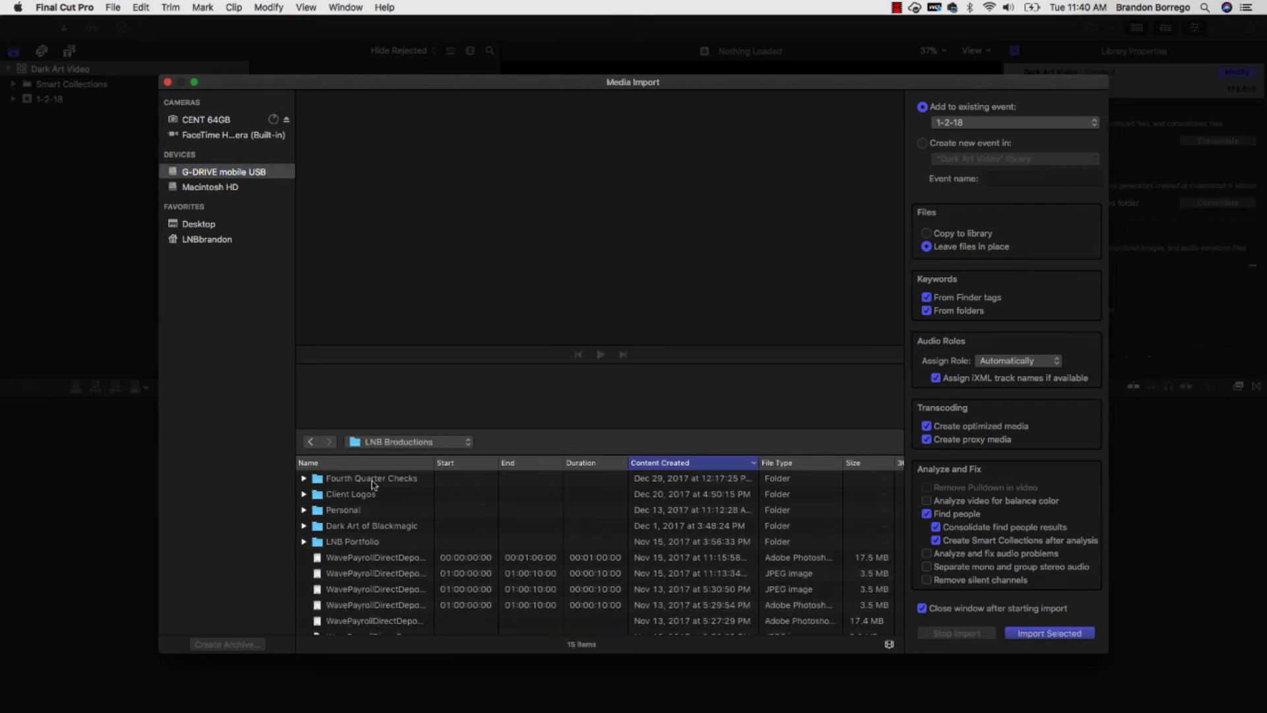
double_click(367, 526)
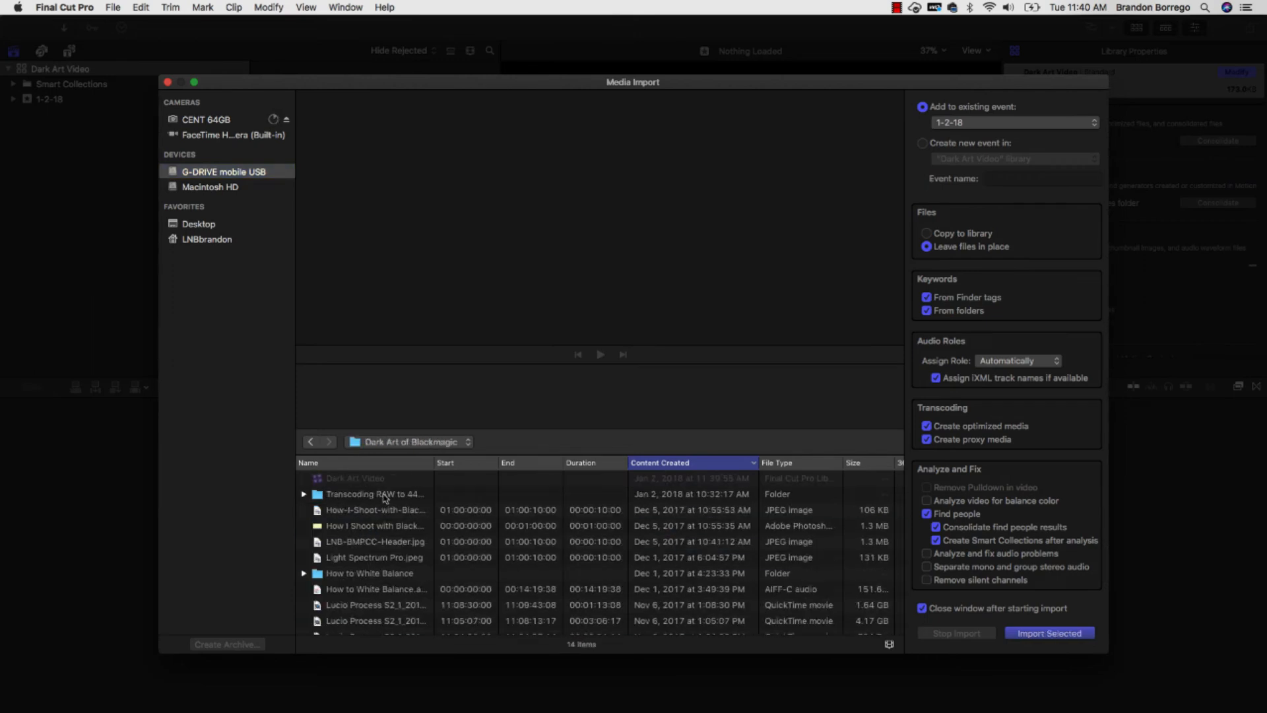
double_click(385, 495)
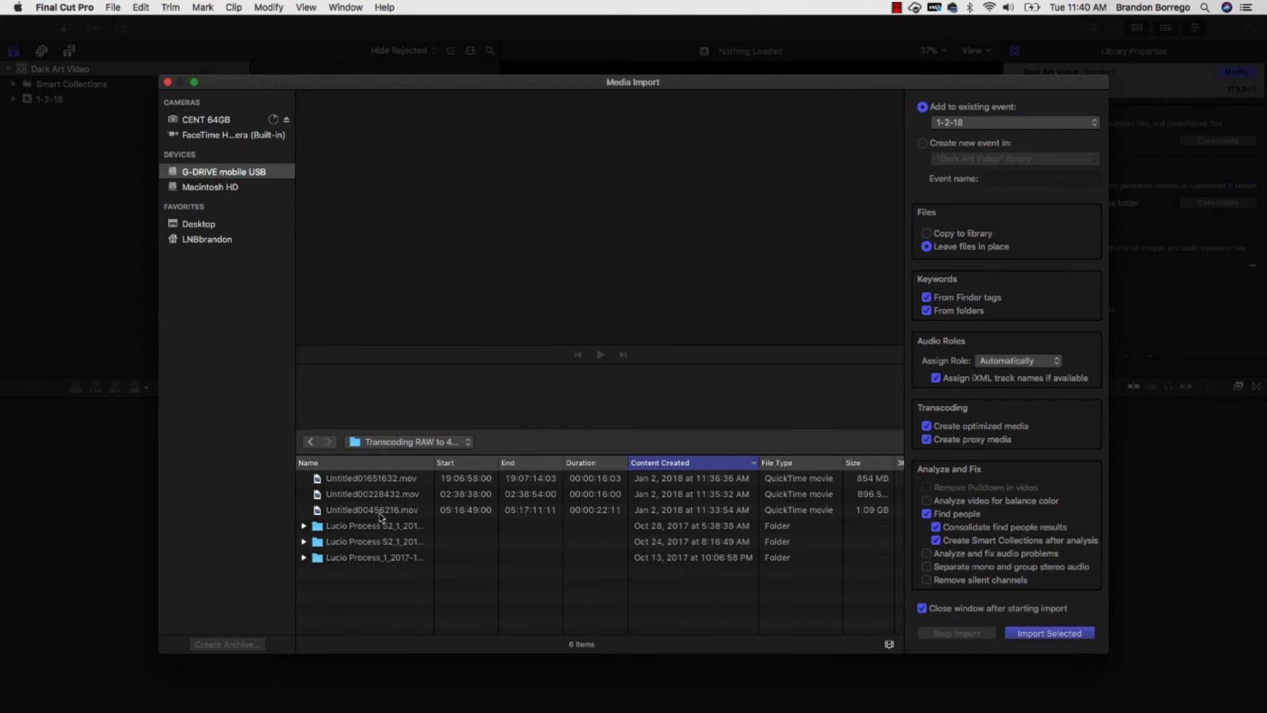
- Import the three transcoded QuickTime movies into a new event named "Dark Art" in the Dark Art Video library
left_click(380, 514)
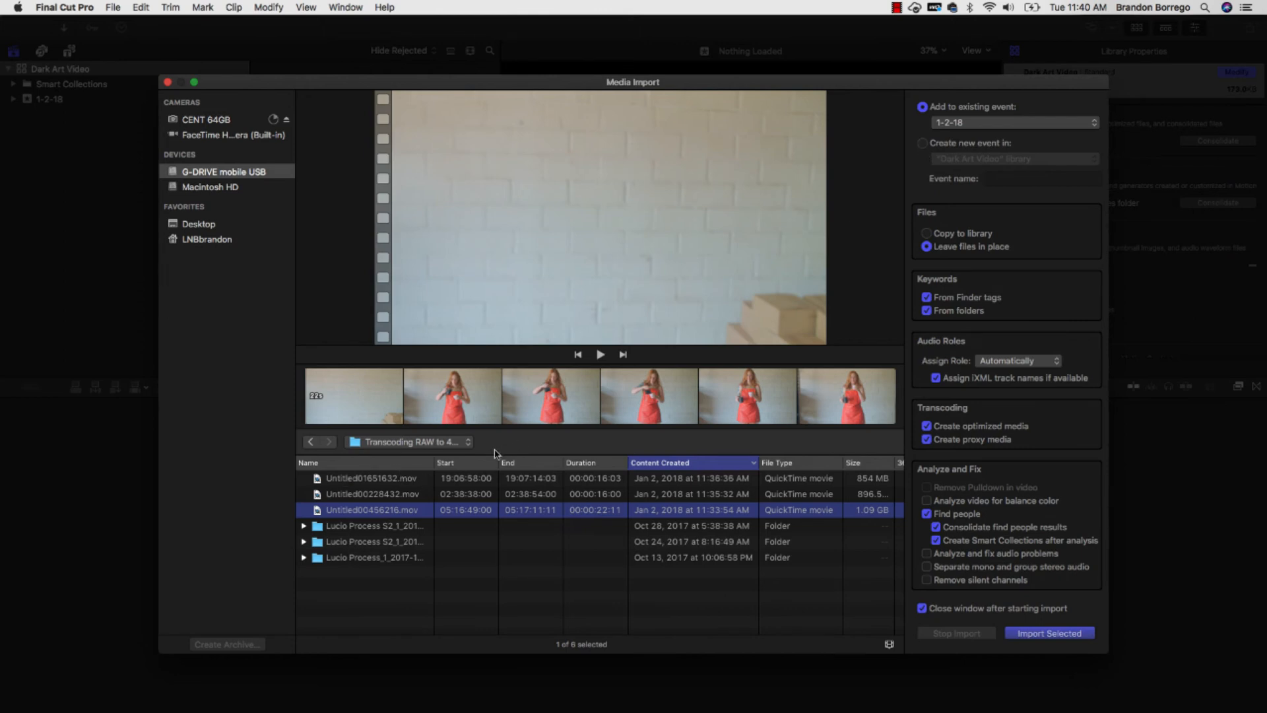
left_click(424, 480, "shift")
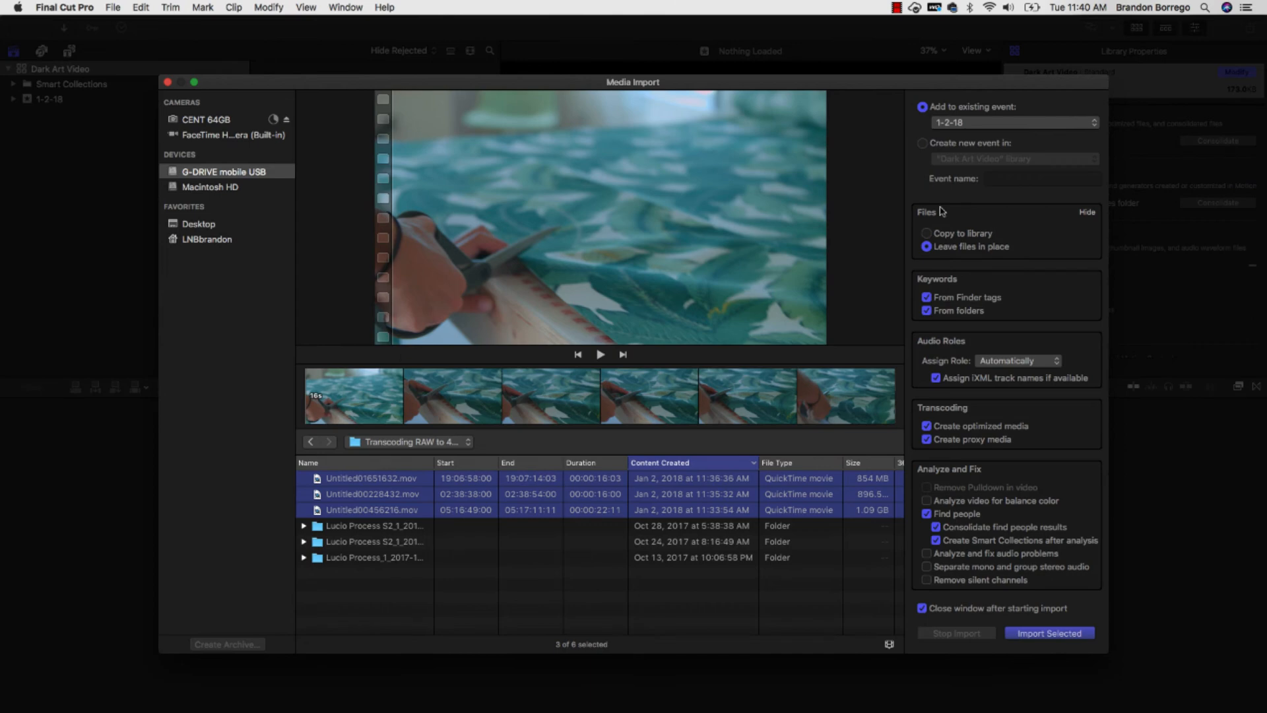
left_click(922, 144)
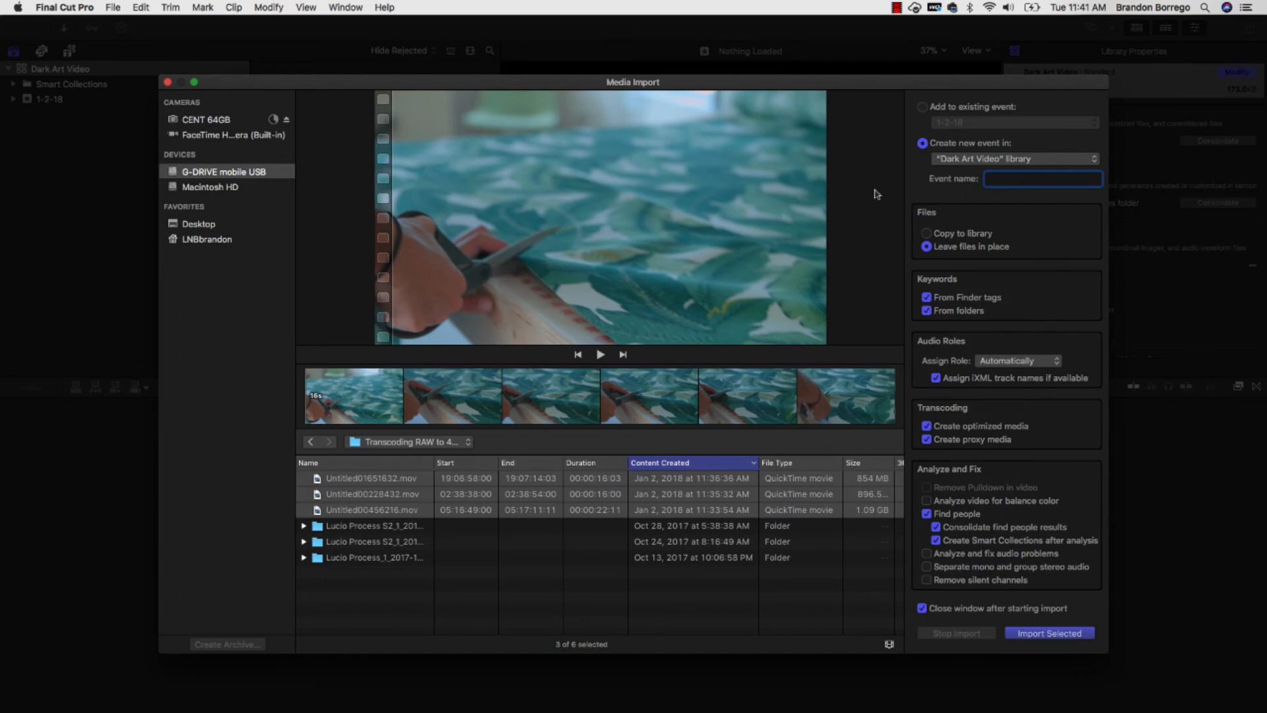
type("Dark Art")
key("Return")
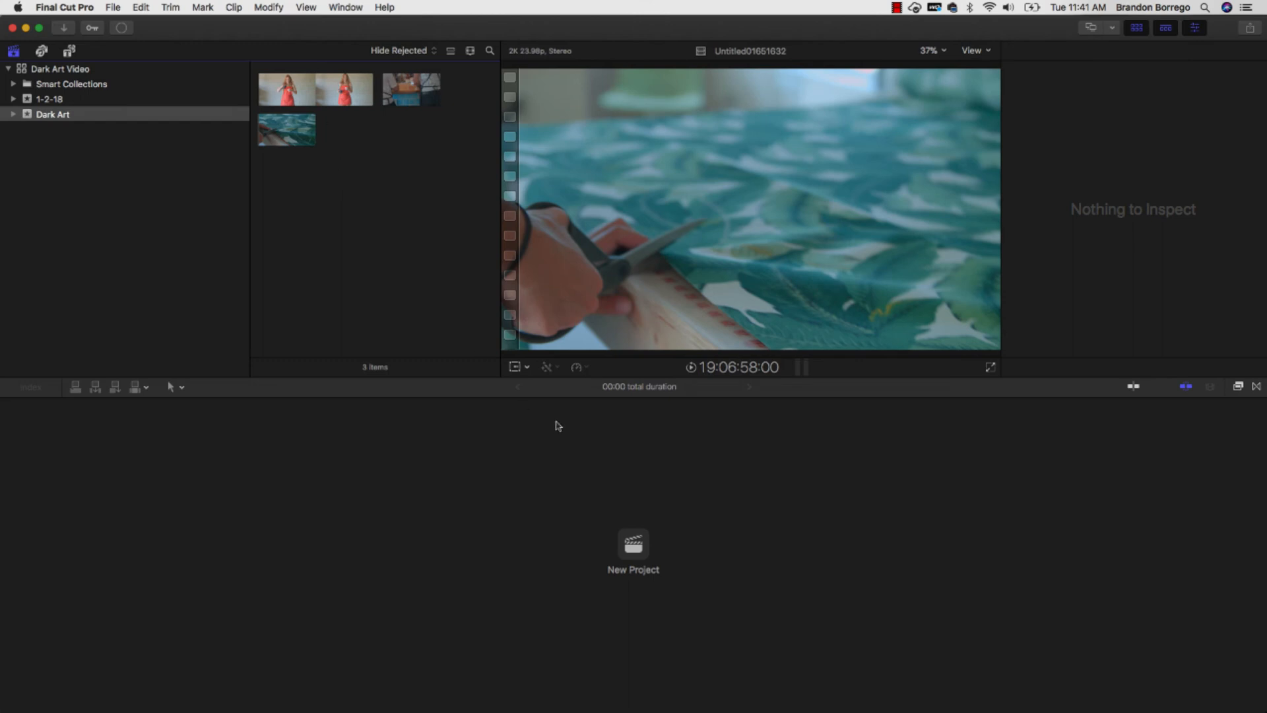
- Create a new project named "Dark Art" in the Dark Art event
left_click(643, 563)
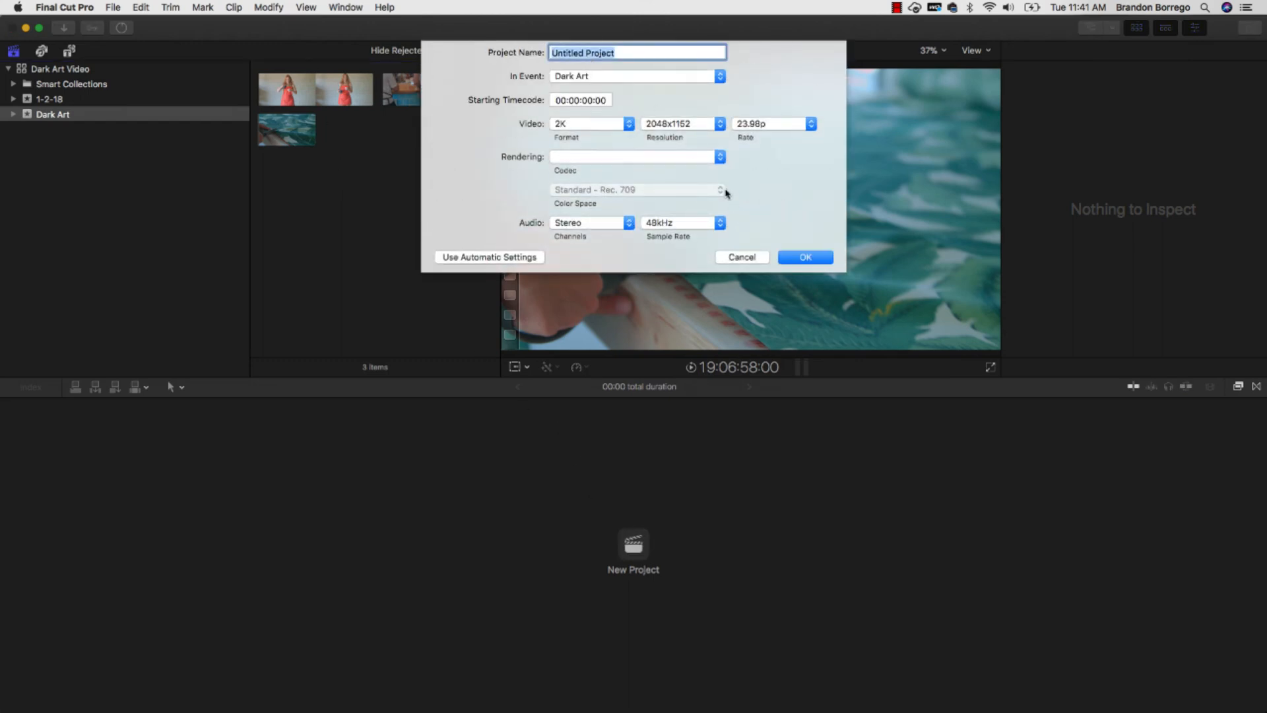
type("Dark Art")
key("Return")
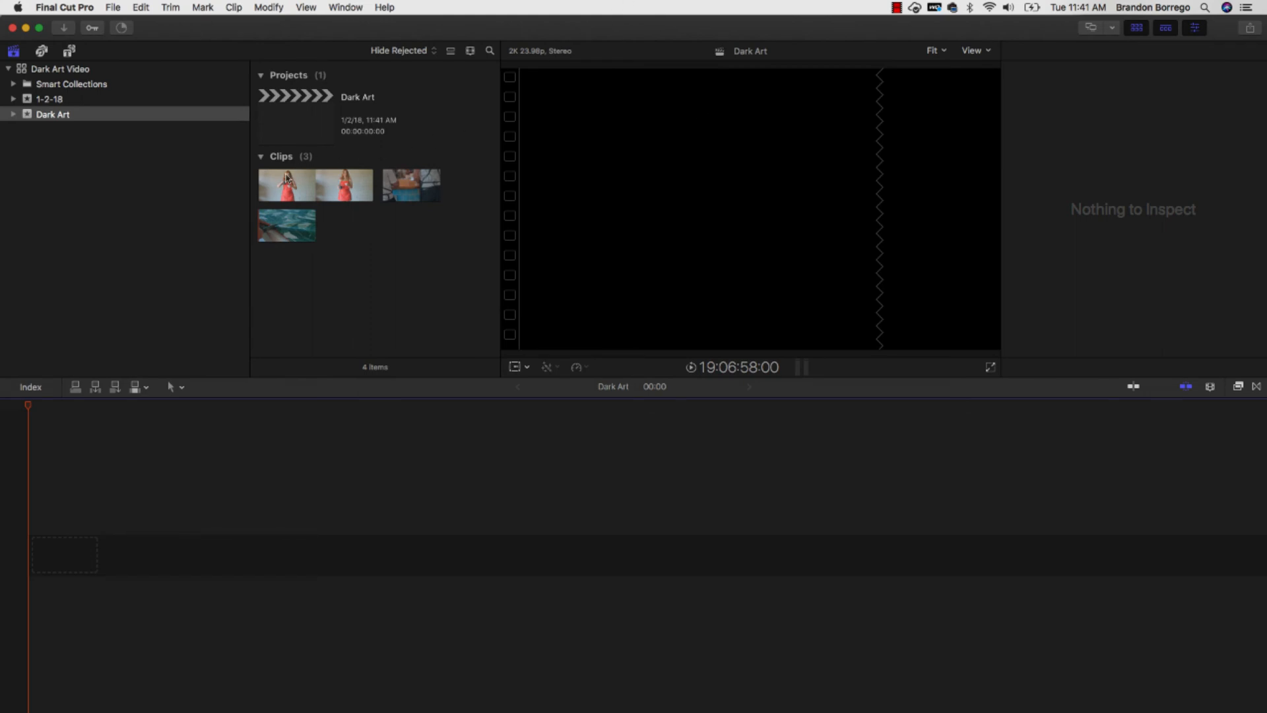
- Place the red-apron clip, the counter clip Untitled00228432 and the fabric-cutting clip Untitled01651632 one after another on the timeline
left_click(287, 179)
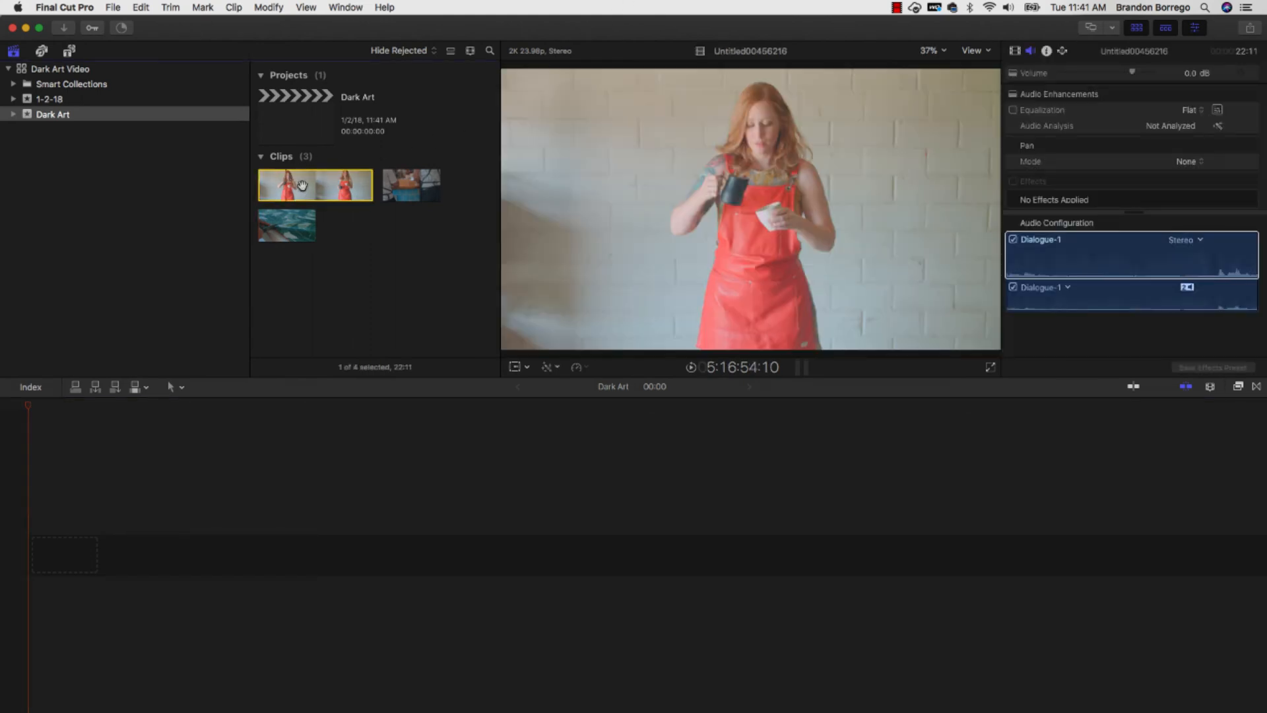
left_click_drag(302, 185, 92, 557)
left_click_drag(411, 185, 210, 571)
left_click(286, 225)
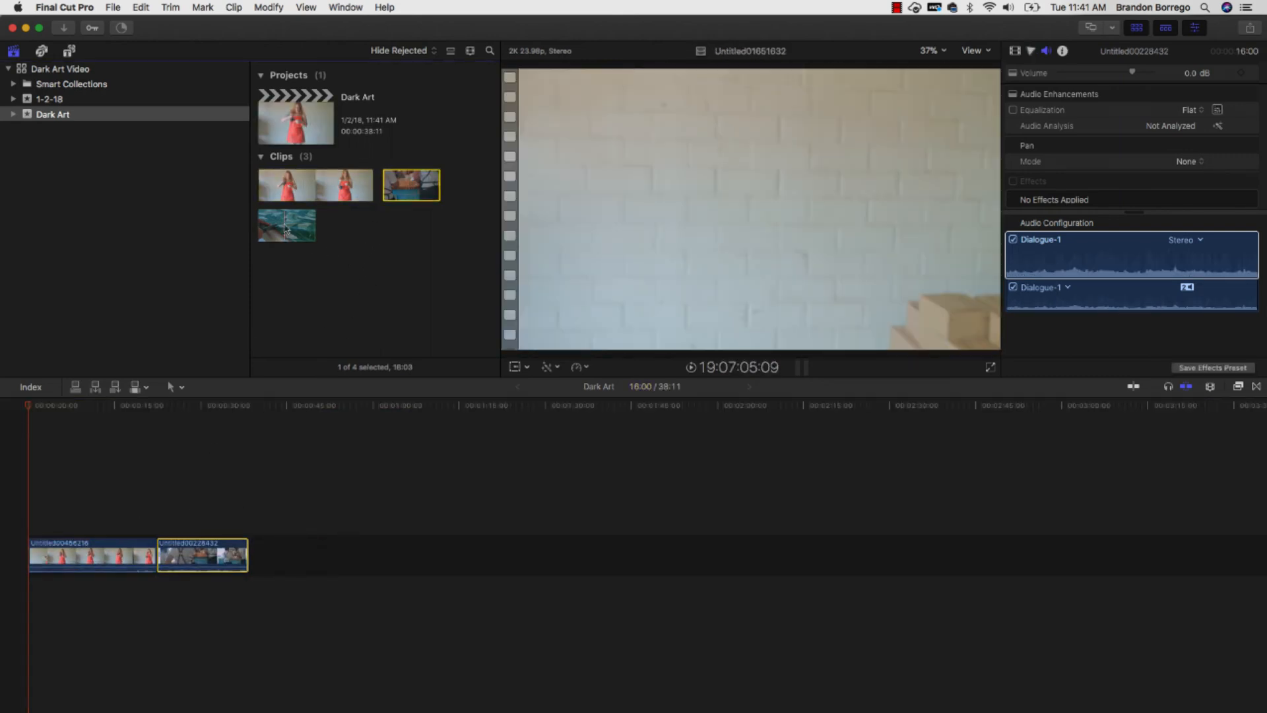
left_click_drag(323, 559, 310, 558)
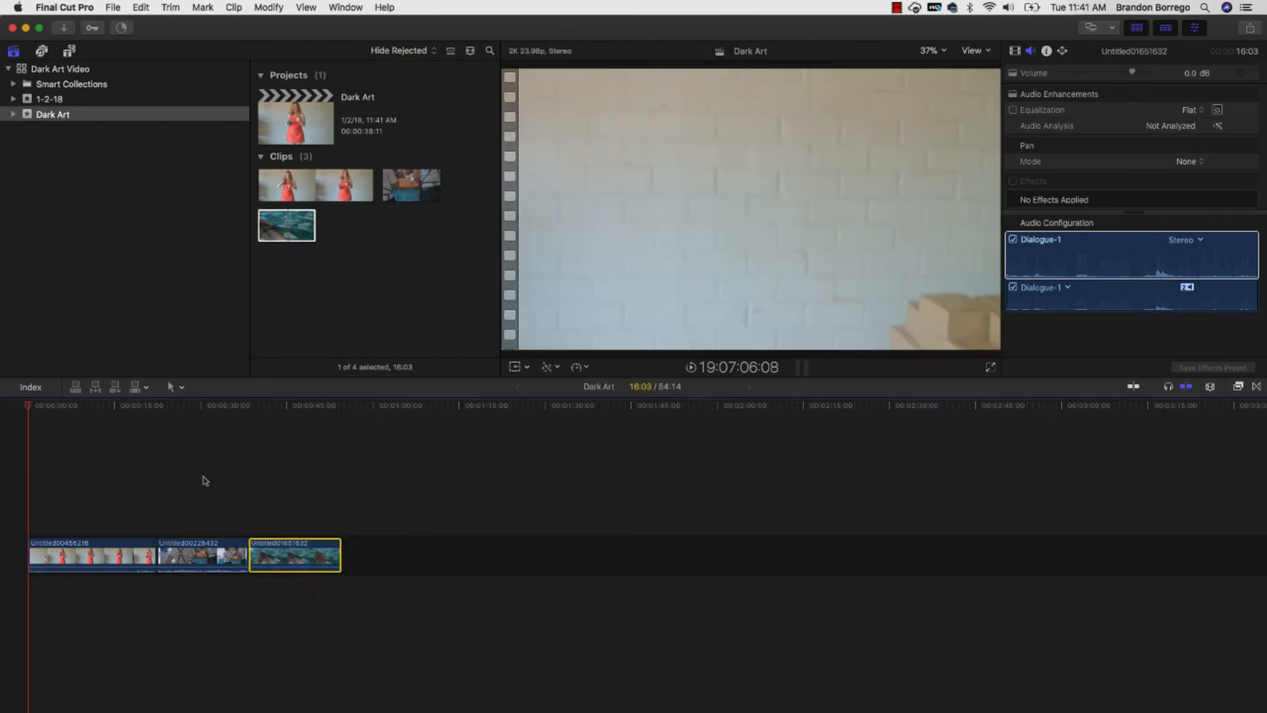
- Split the third and second timeline clips with the Blade tool and move the second clip's latter part to the timeline's end
left_click_drag(62, 405, 303, 423)
key("b")
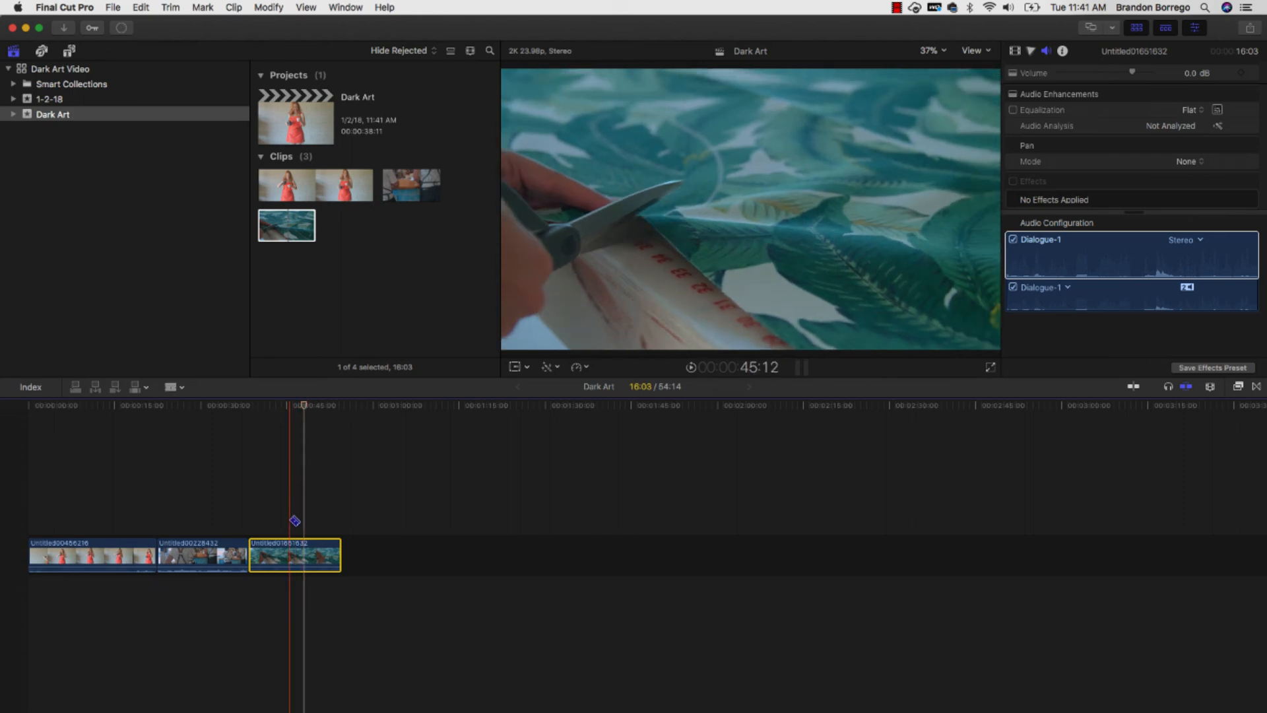
left_click(281, 561)
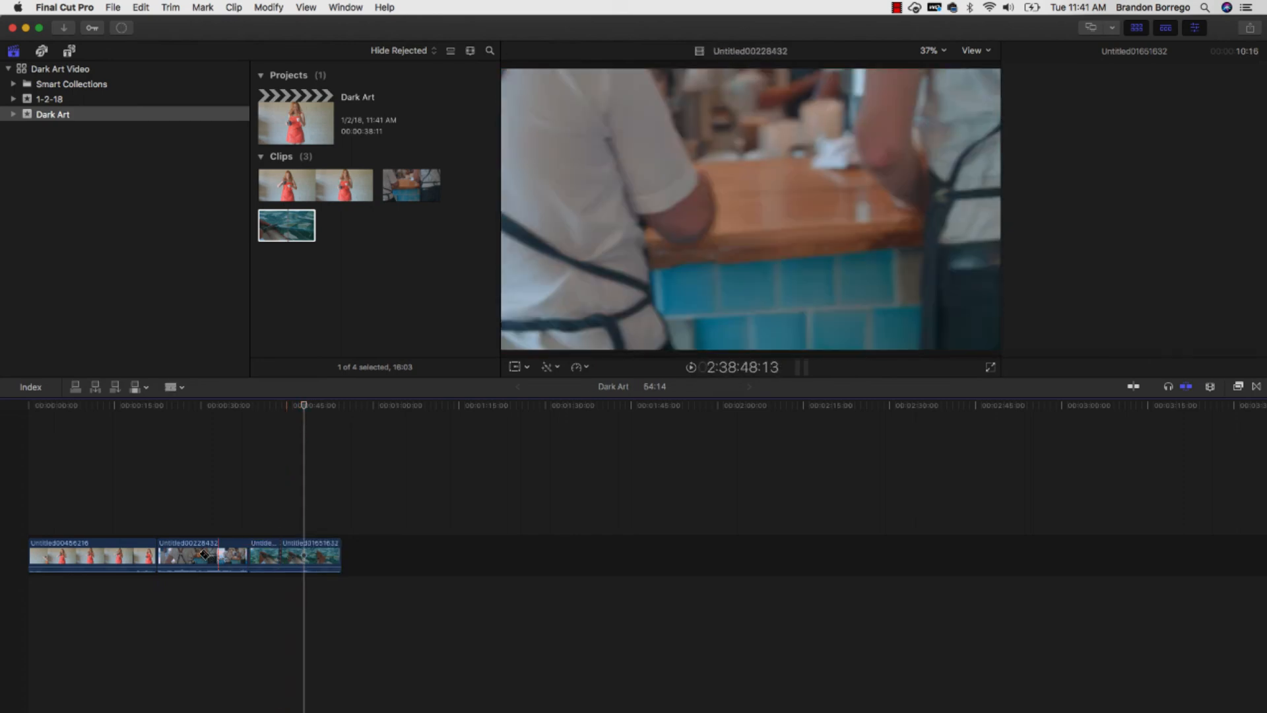
left_click(200, 555)
key("a")
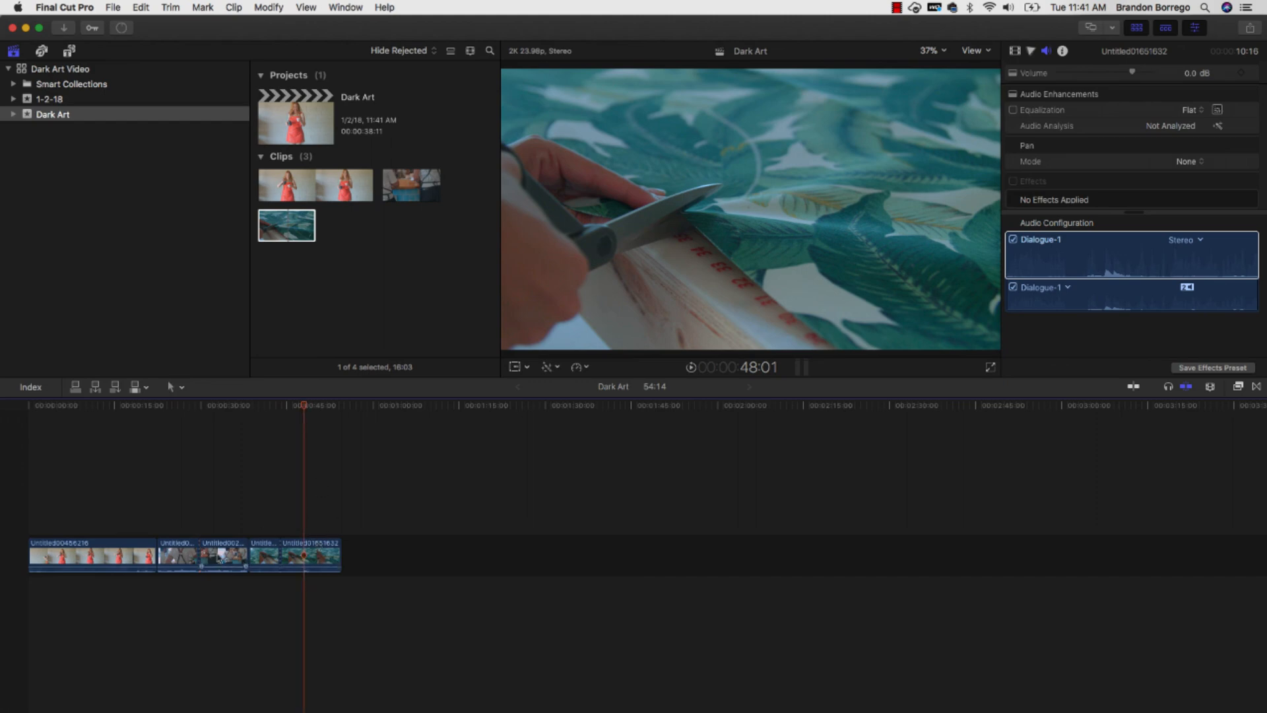
left_click_drag(212, 554, 359, 557)
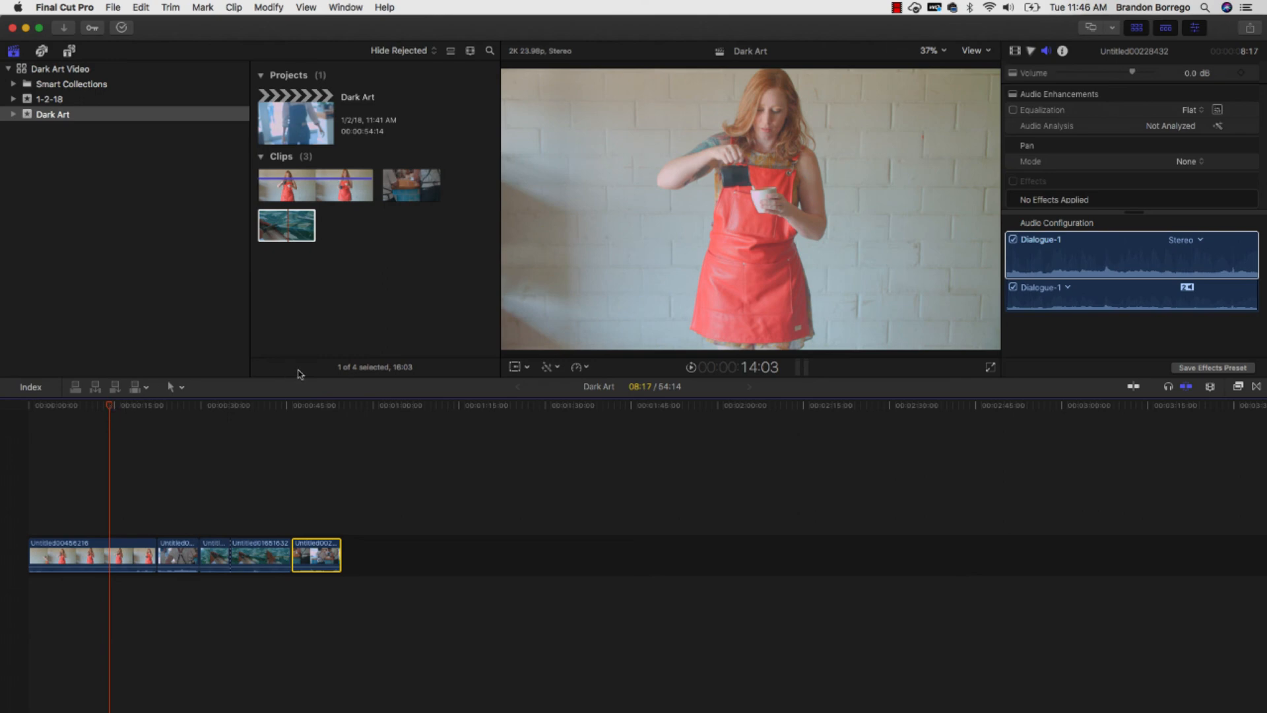
- Add a Color Wheels correction to the last clip on the timeline
left_click(1032, 51)
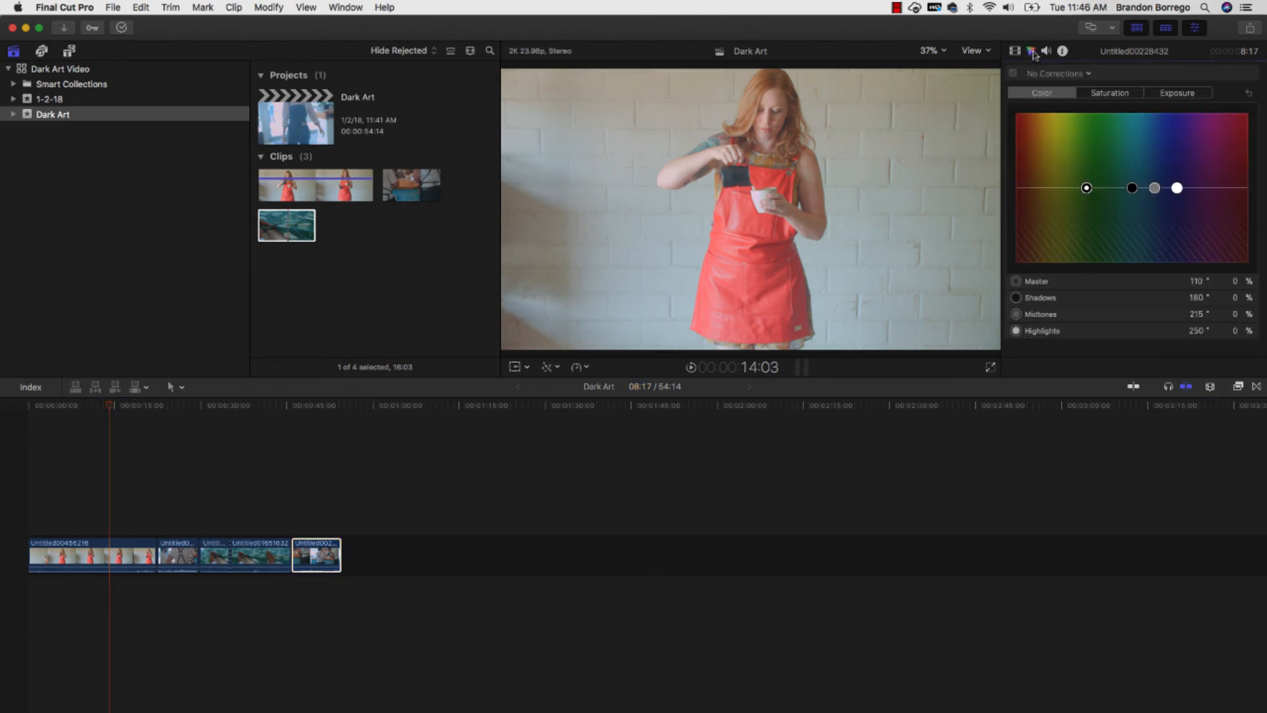
left_click(1062, 75)
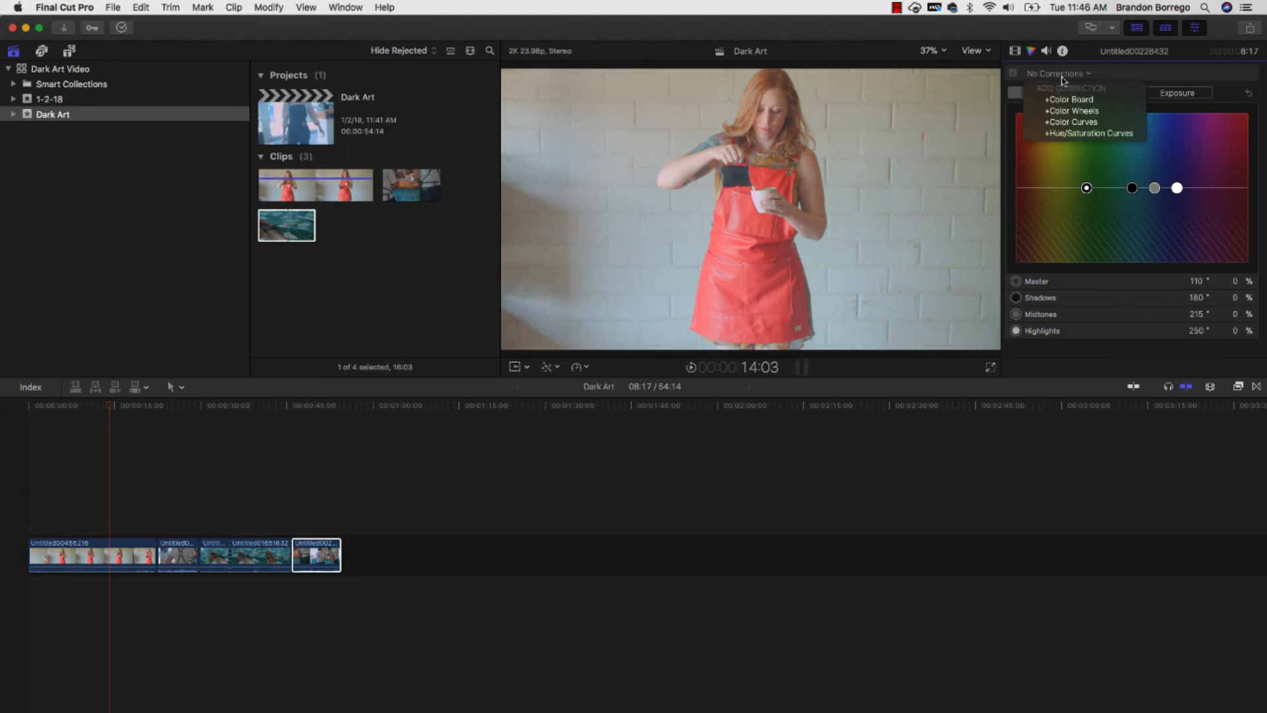
left_click(1069, 111)
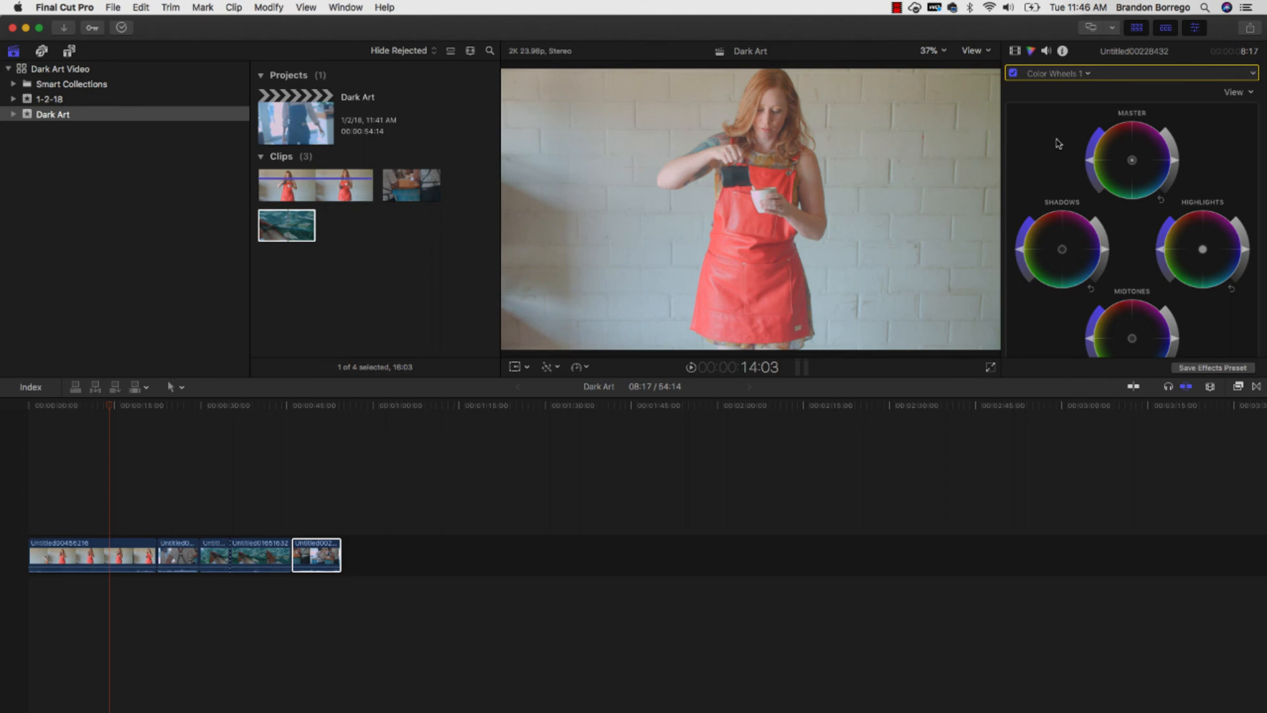